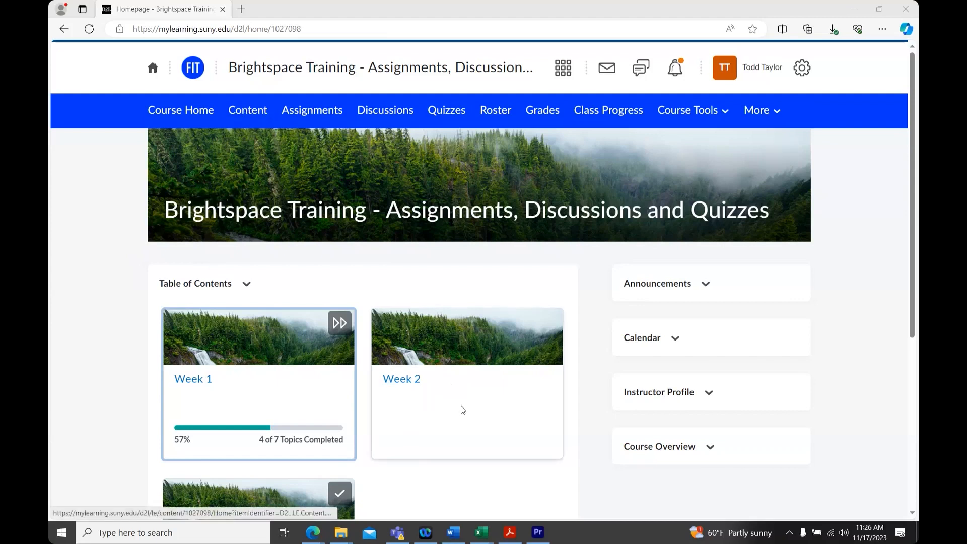
Open the Week 2 module and add the Concourse external learning tool to it as an existing activity.
left_click(402, 380)
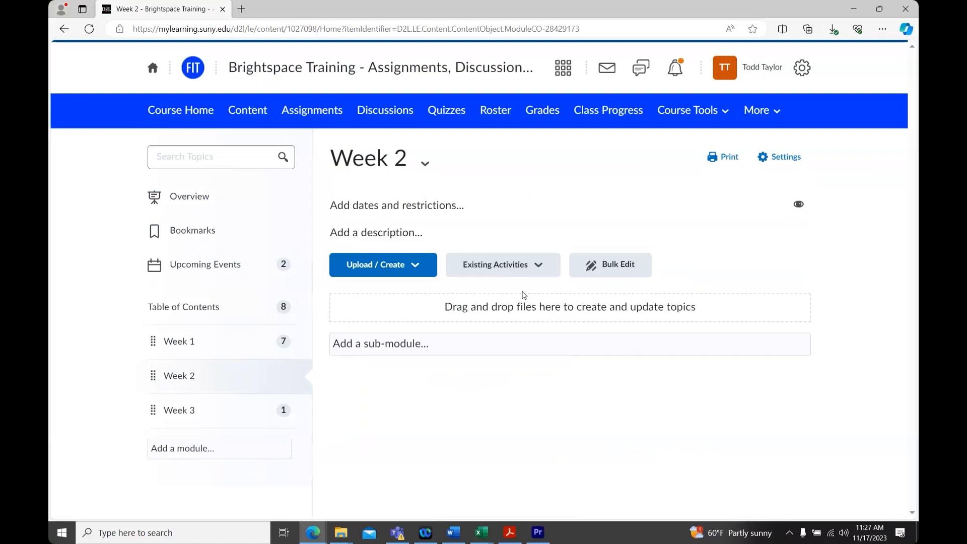
left_click(540, 273)
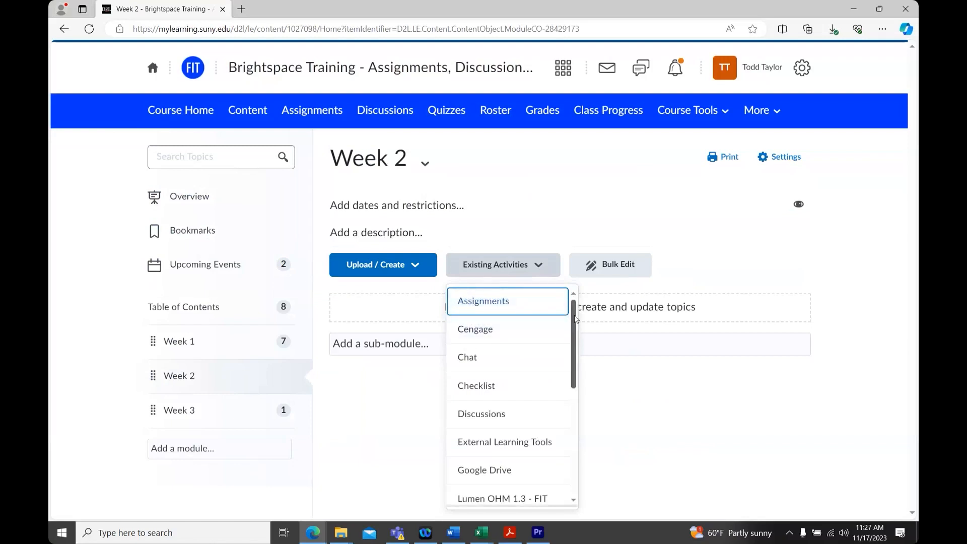
scroll(575, 317, "down", 1)
mouse_move(577, 341)
left_mouse_down()
mouse_move(575, 431)
mouse_move(563, 334)
left_mouse_up()
scroll(563, 331, "up", 2)
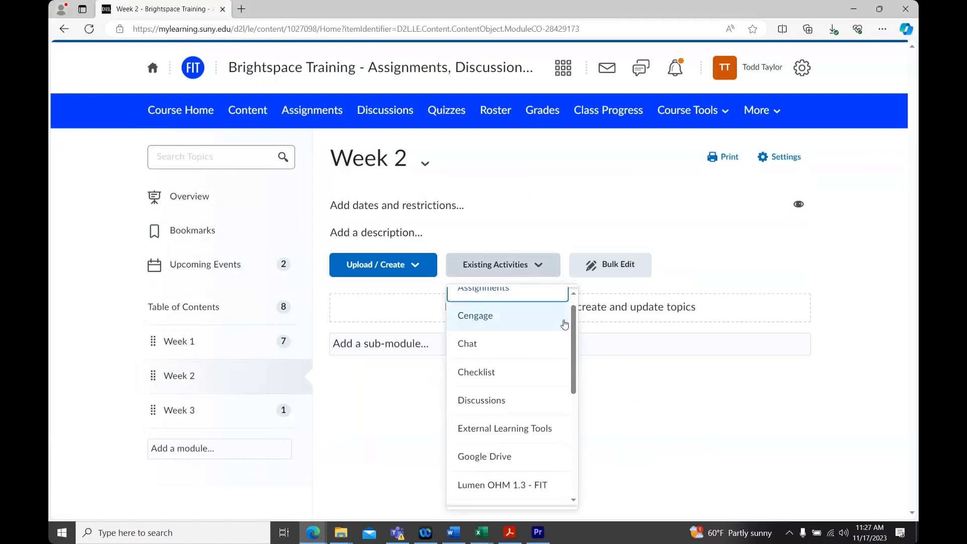
left_click(563, 440)
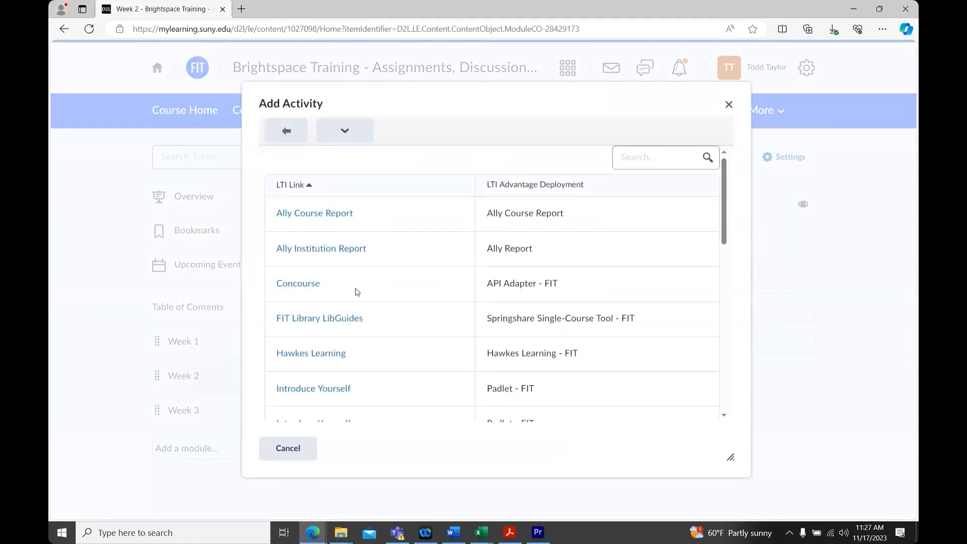
left_click(297, 283)
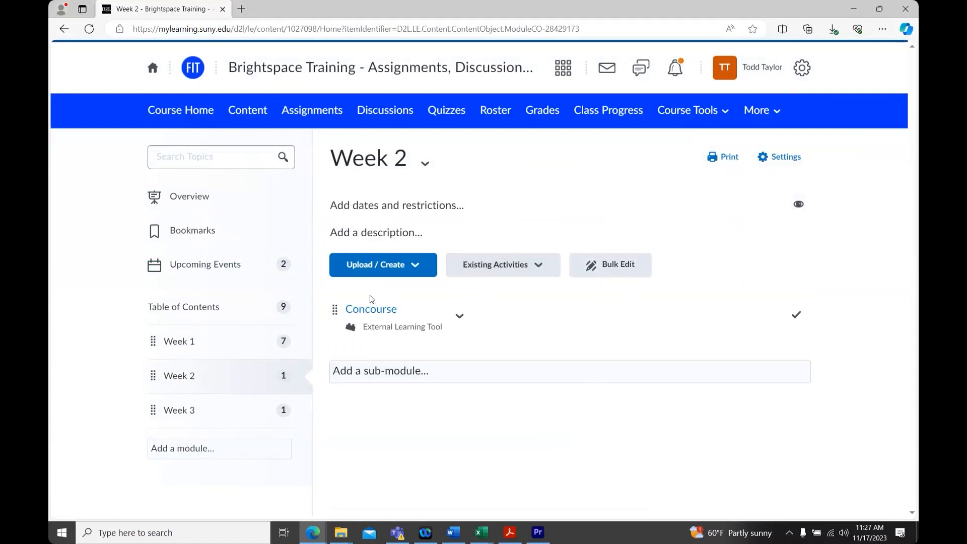
Edit the Concourse topic's properties in place, turn off Open as External Resource and confirm the change.
left_click(459, 315)
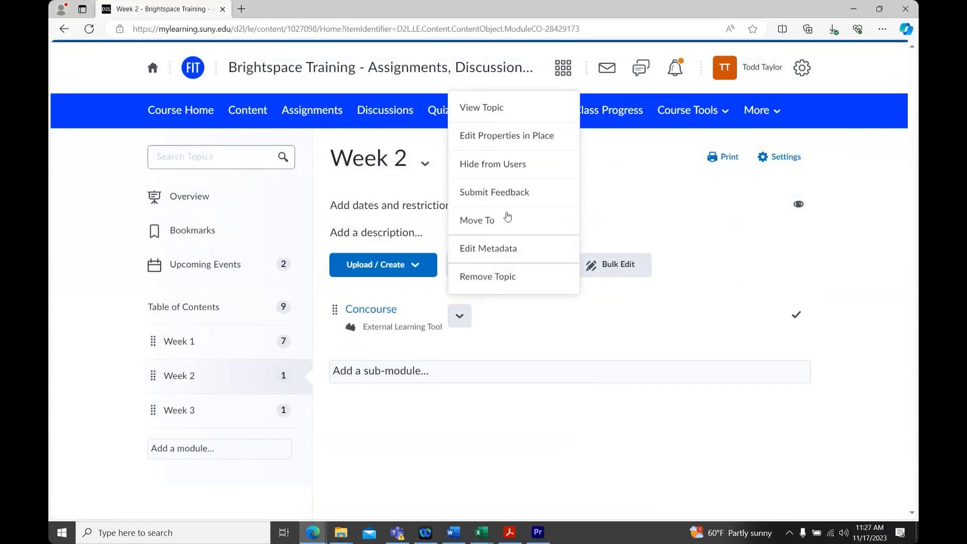
left_click(551, 145)
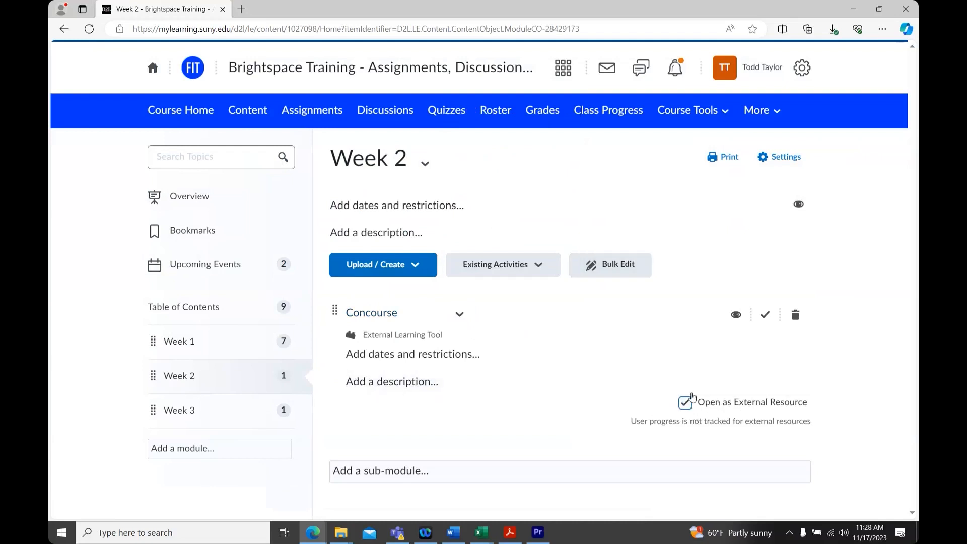
left_click(683, 406)
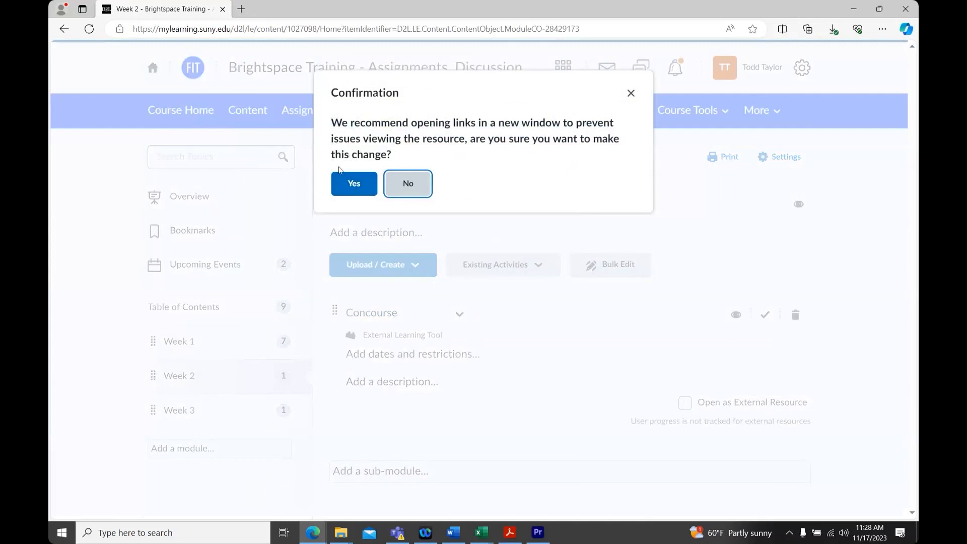
left_click(341, 184)
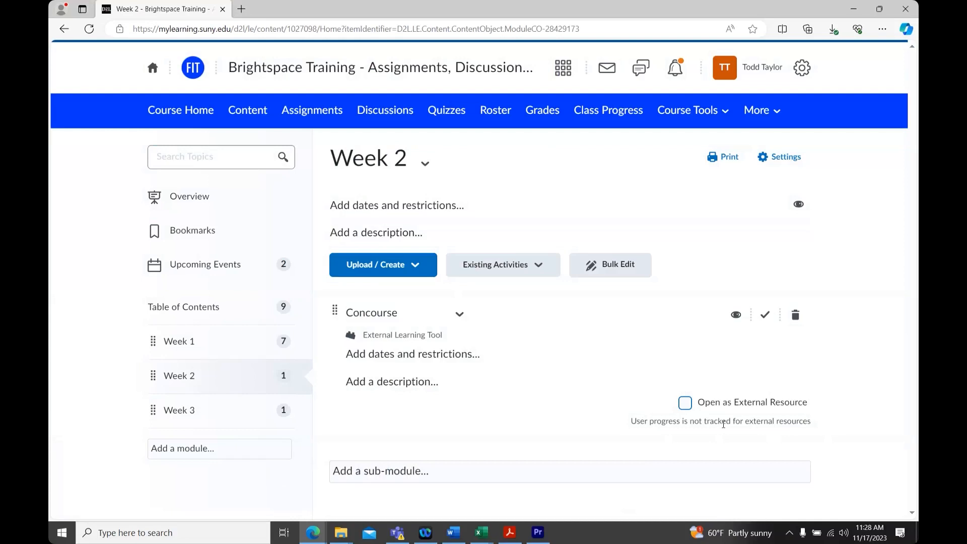
Add the Introduce Yourself padlet to Week 2 as an existing Padlet activity, leaving Create a copy for each user off.
left_click(536, 269)
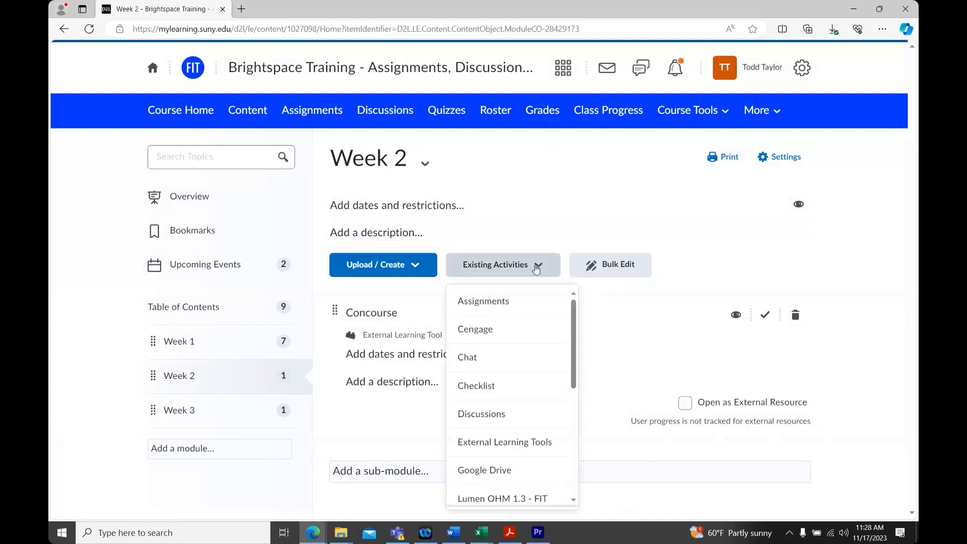
left_click_drag(574, 322, 579, 395)
scroll(579, 394, "down", 3)
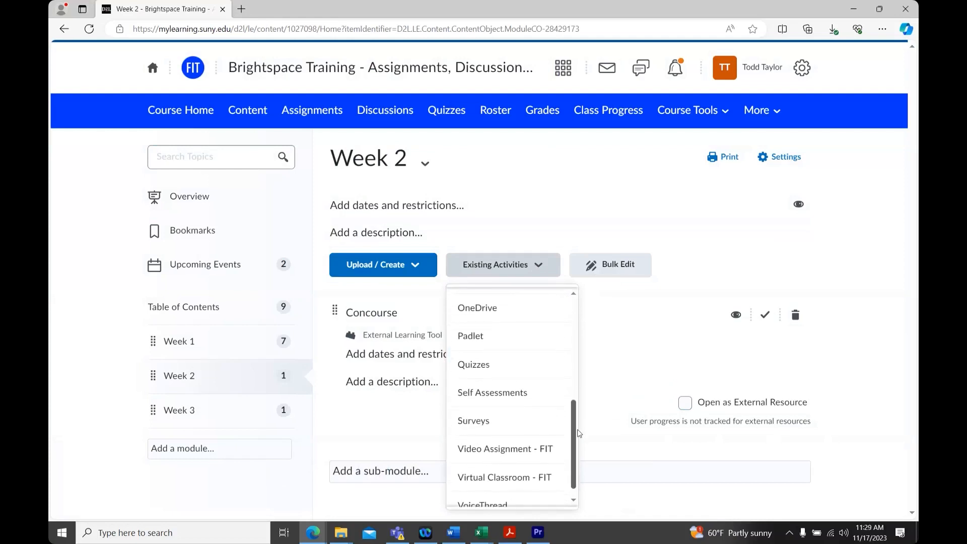
left_click(525, 331)
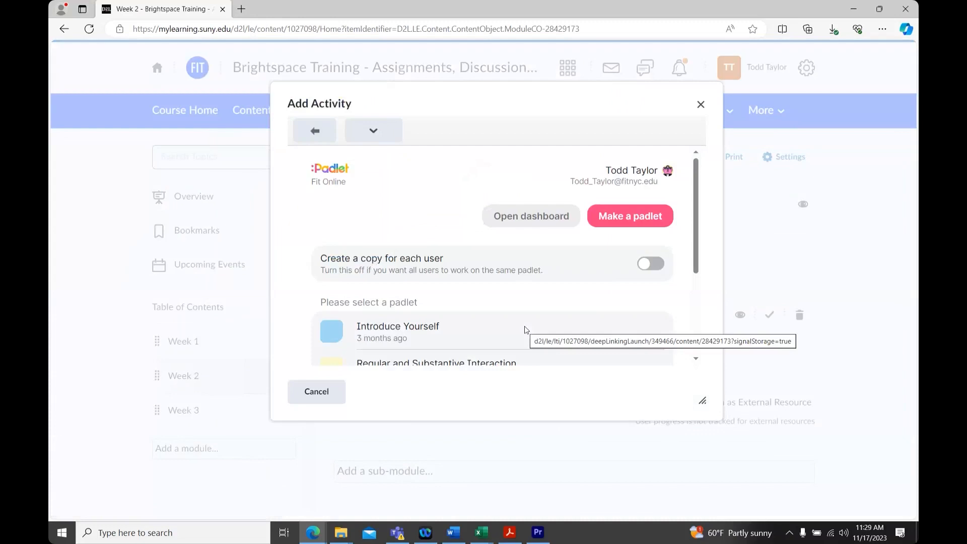
scroll(698, 220, "down", 3)
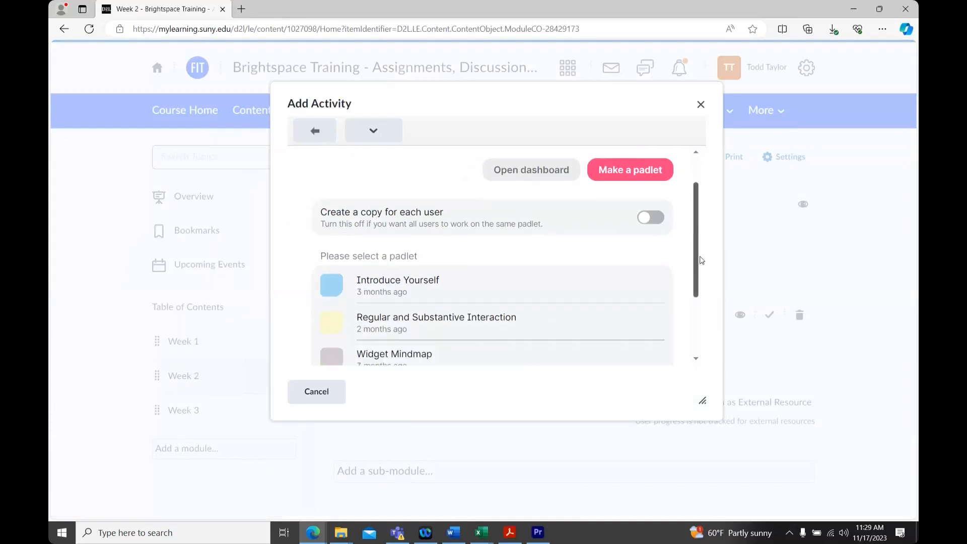
scroll(702, 241, "up", 1)
scroll(702, 241, "up", 3)
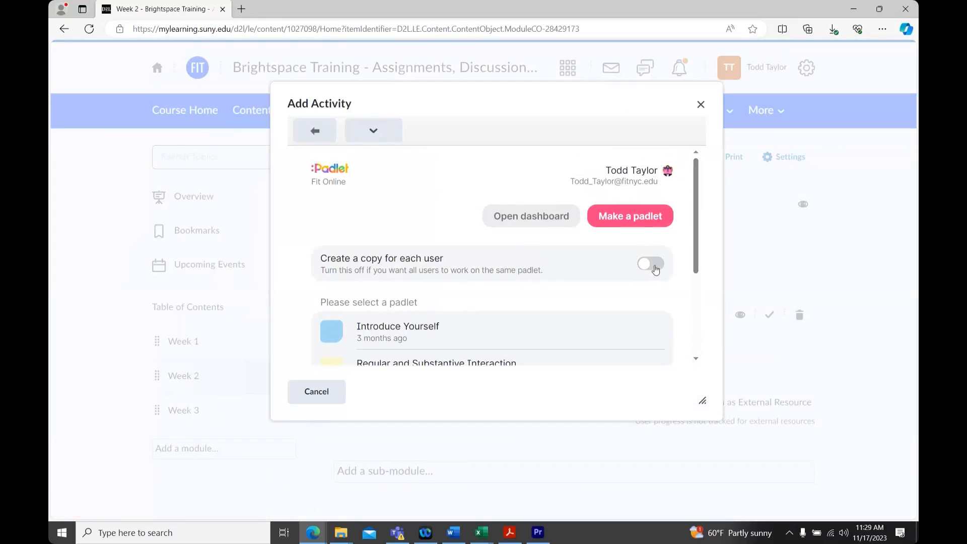
left_click(655, 270)
left_click(655, 270)
left_click(468, 337)
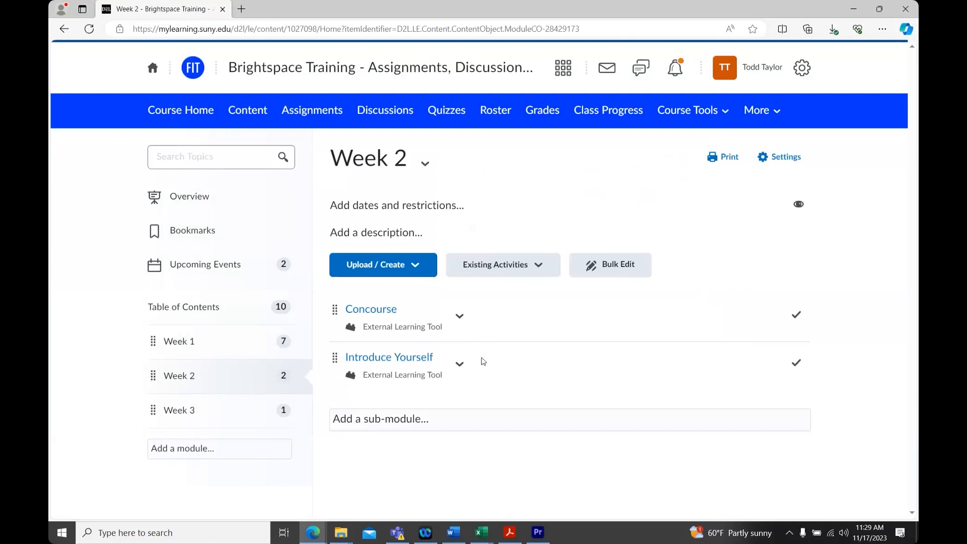
Check the Open as External Resource setting in the Introduce Yourself topic's properties, and return to the Week 2 module.
left_click(460, 365)
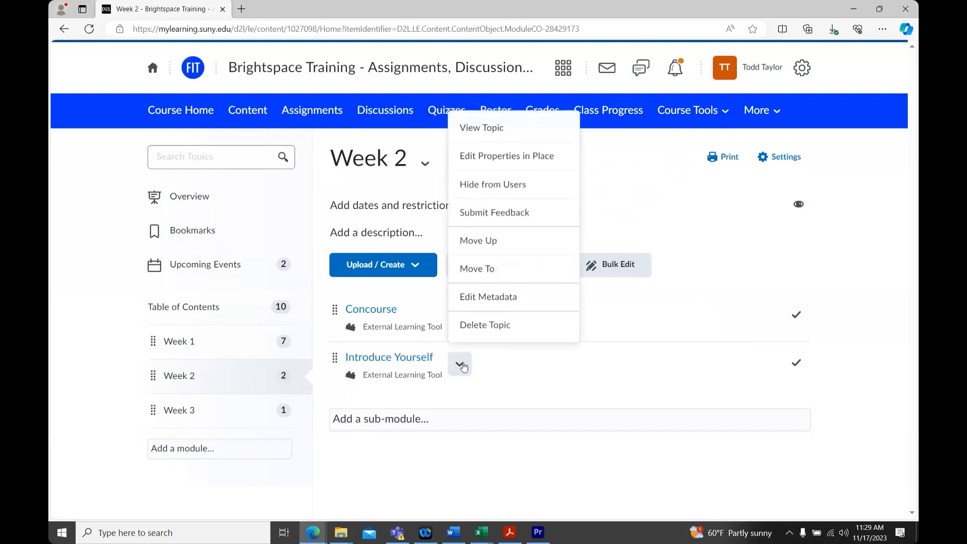
left_click(553, 160)
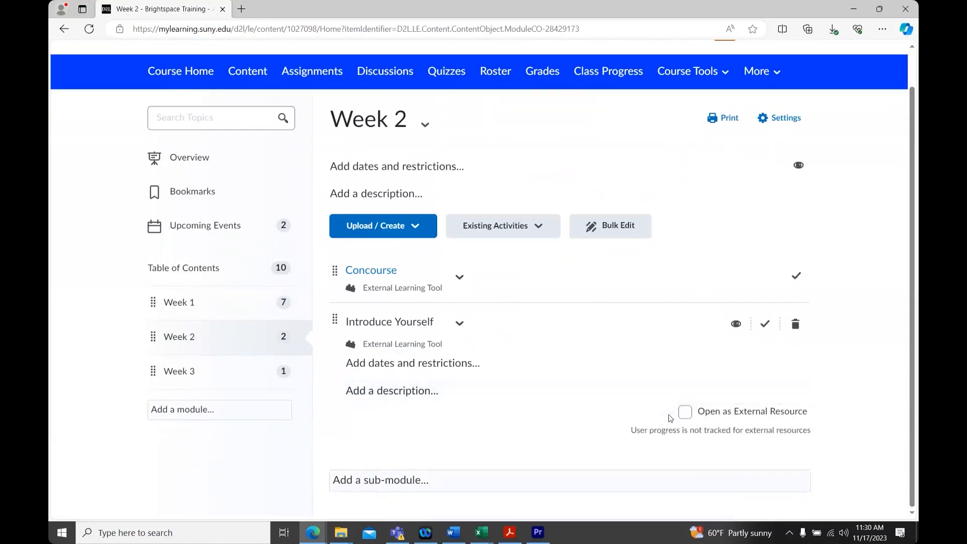
left_click(183, 341)
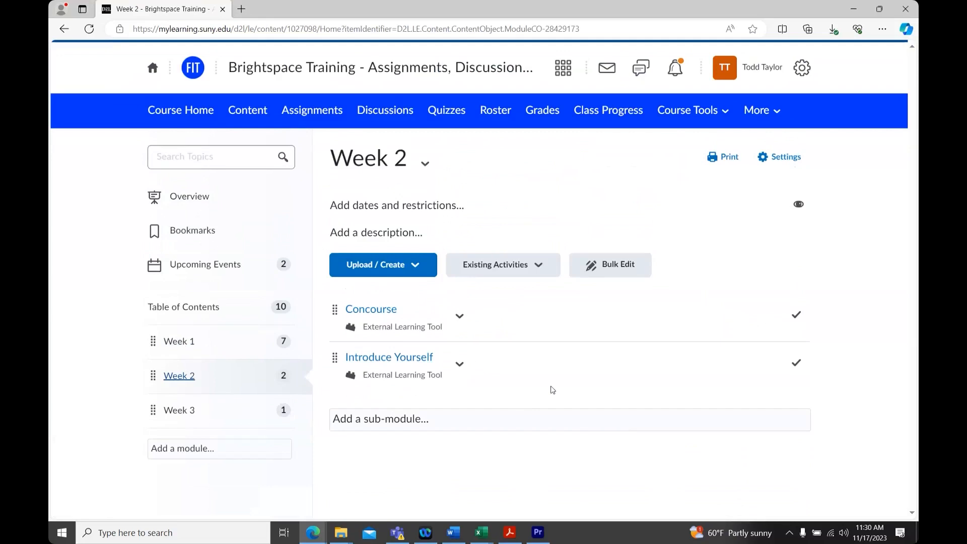
Open the Introduce Yourself topic and assign it a new grade item named Padlet - External Tool with 100 maximum points.
left_click(386, 358)
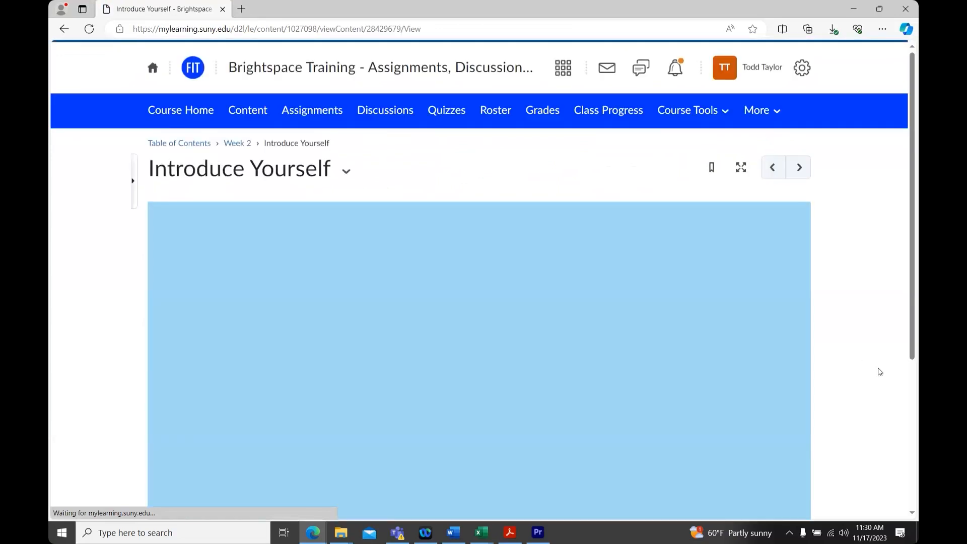
scroll(872, 348, "down", 2)
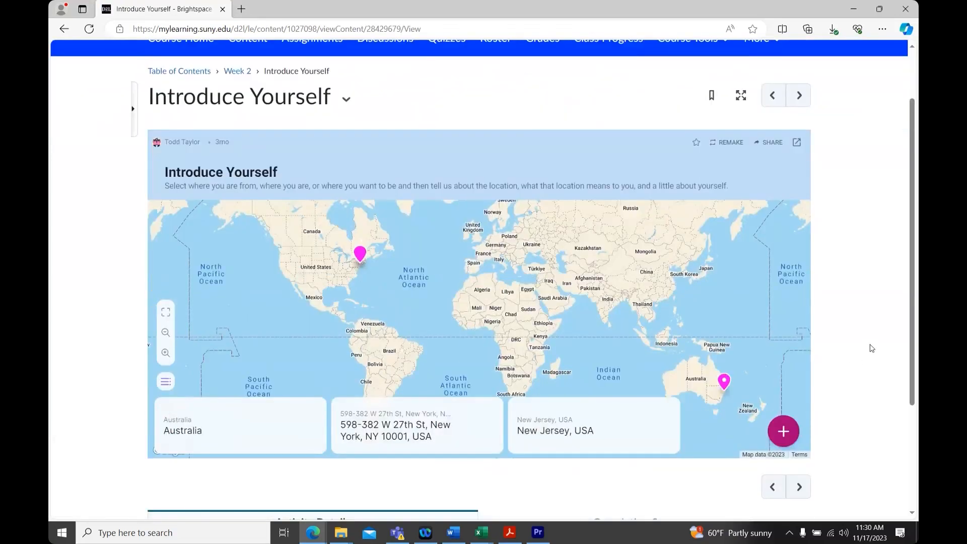
scroll(872, 348, "down", 3)
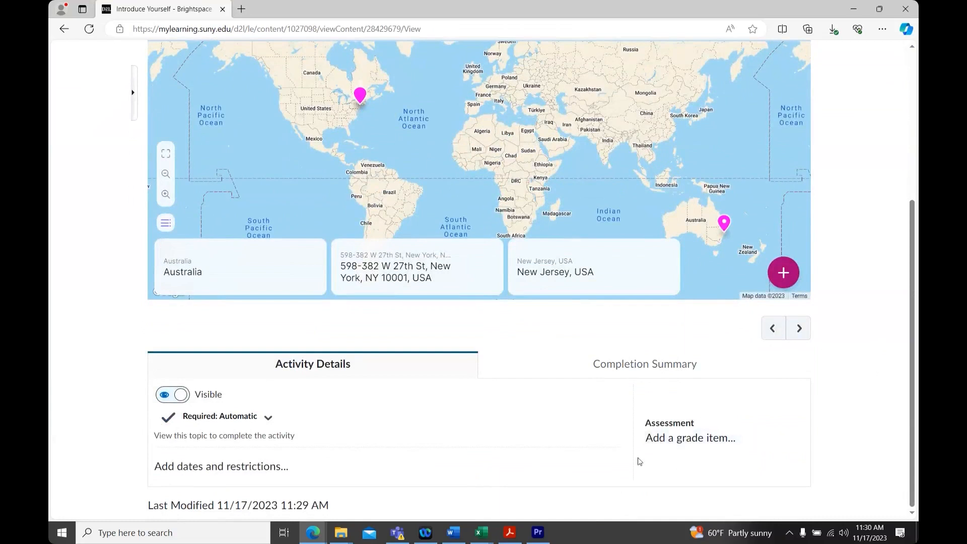
left_click(723, 443)
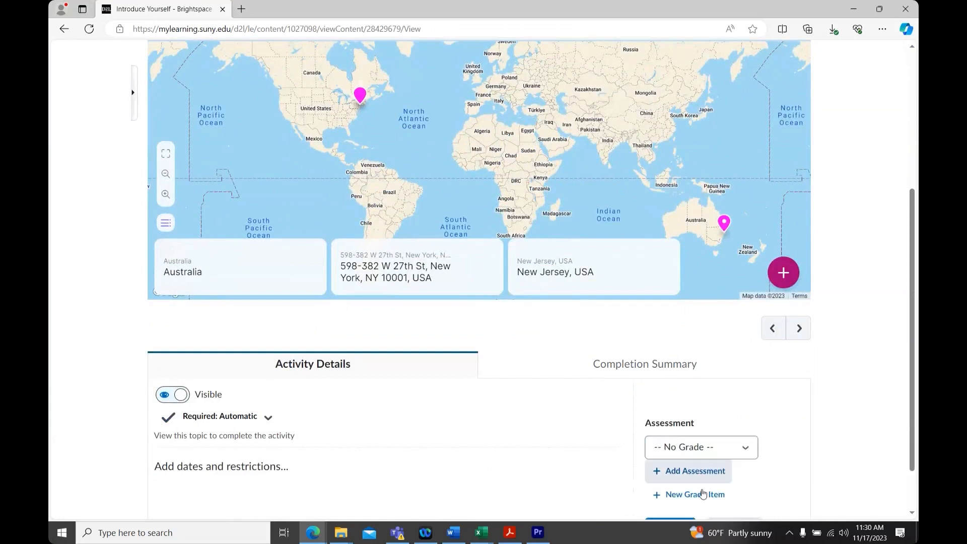
left_click(675, 495)
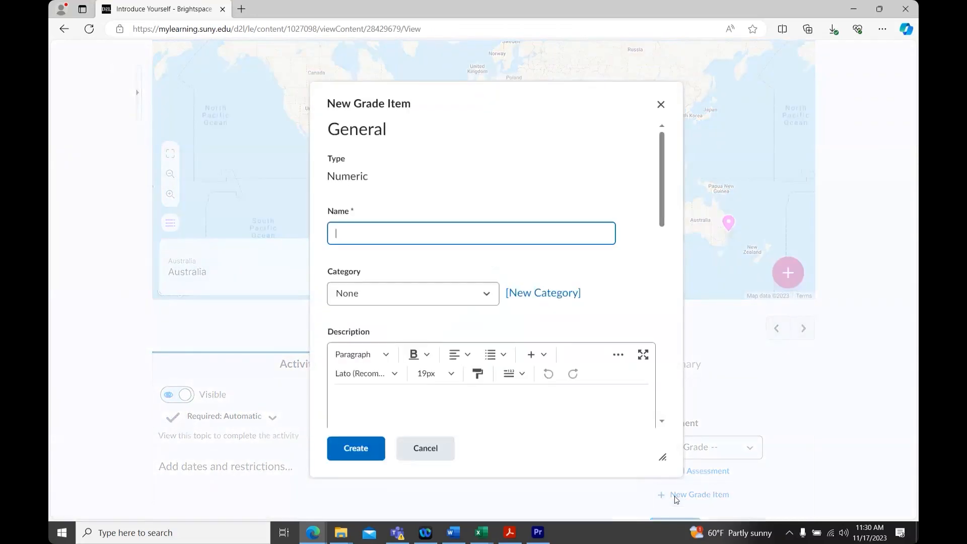
type("Padlet - External Tool")
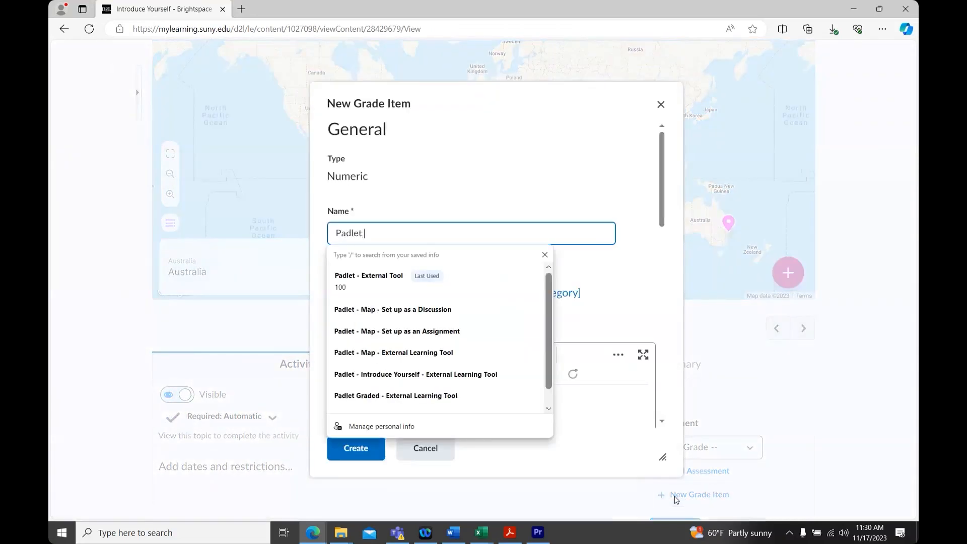
left_click(378, 275)
scroll(377, 330, "down", 5)
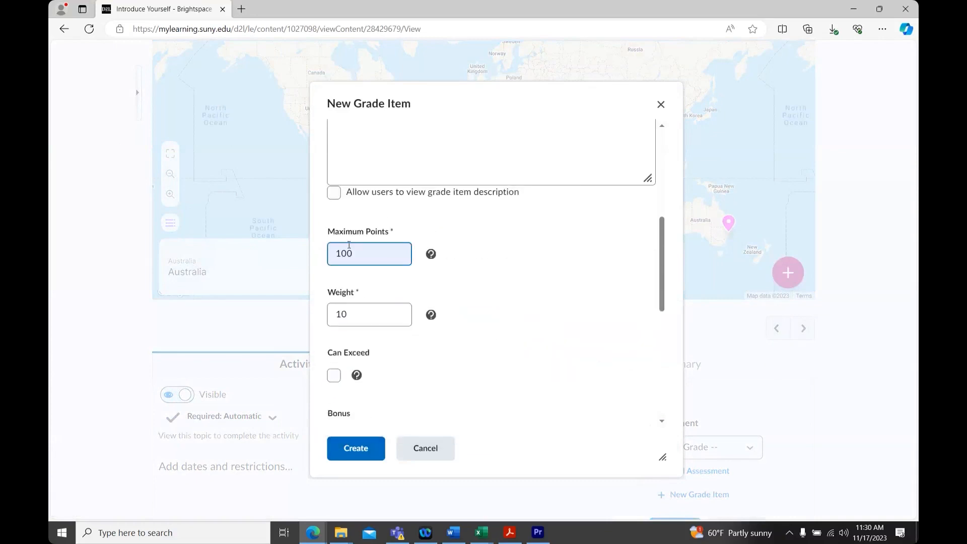
left_click(346, 450)
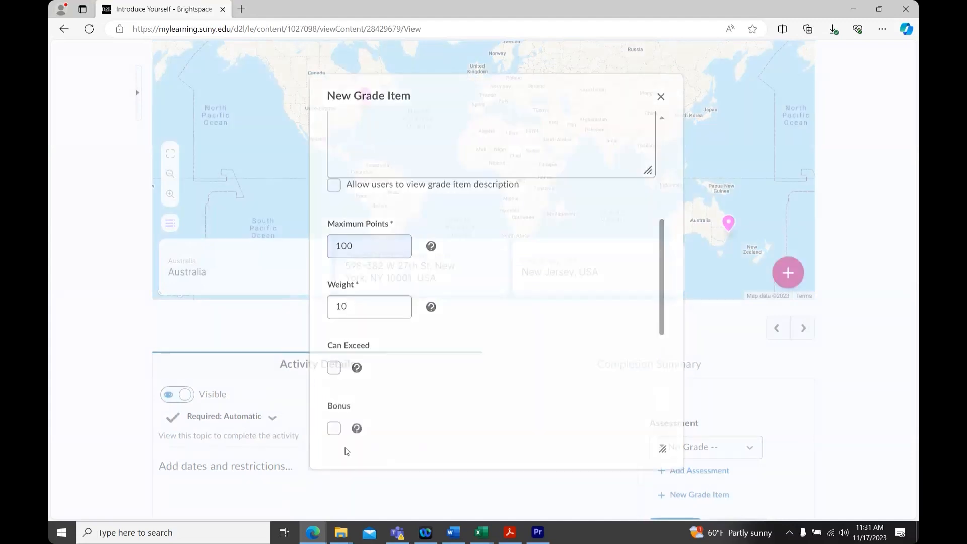
scroll(392, 442, "down", 1)
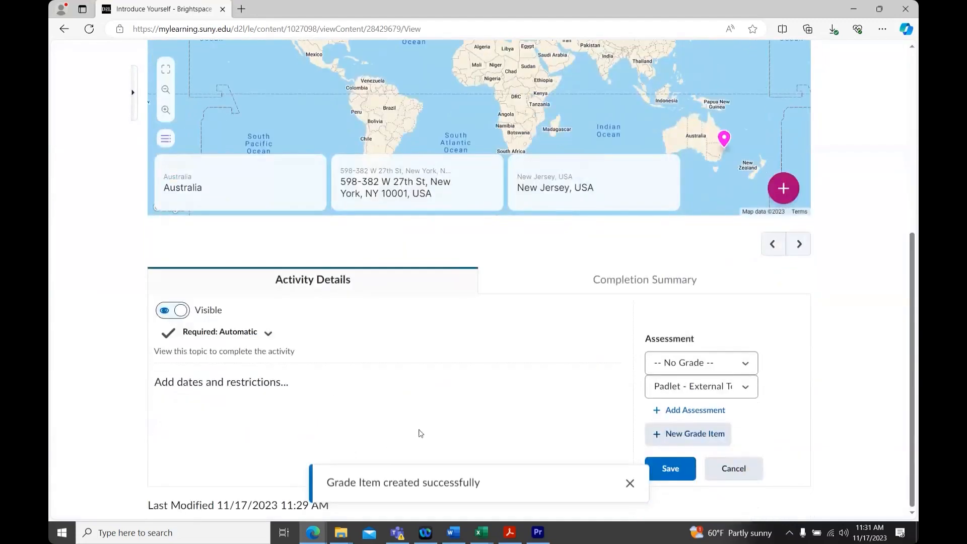
left_click(673, 469)
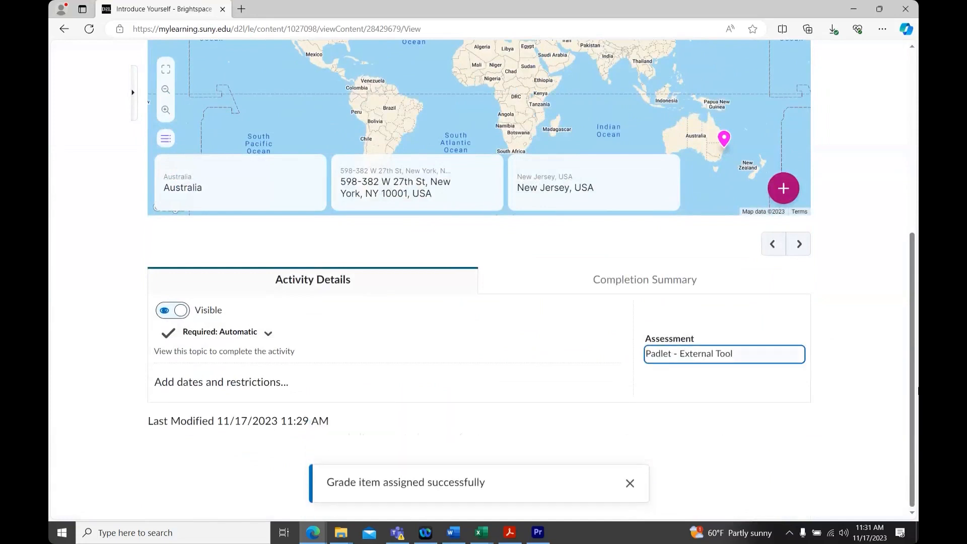
Examine the Padlet - External Tool entry and the weight note in the course's Manage Grades list.
scroll(899, 200, "up", 4)
scroll(900, 199, "up", 2)
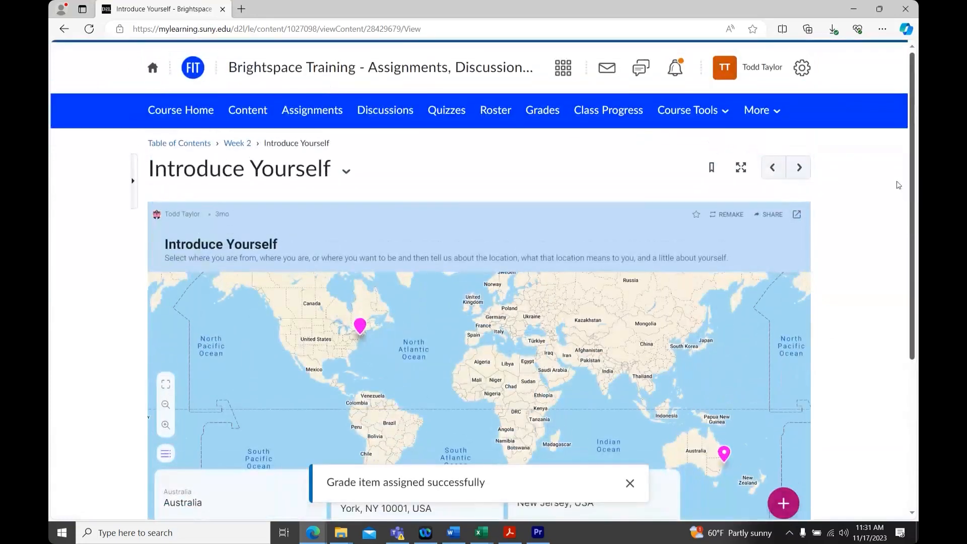
left_click(538, 110)
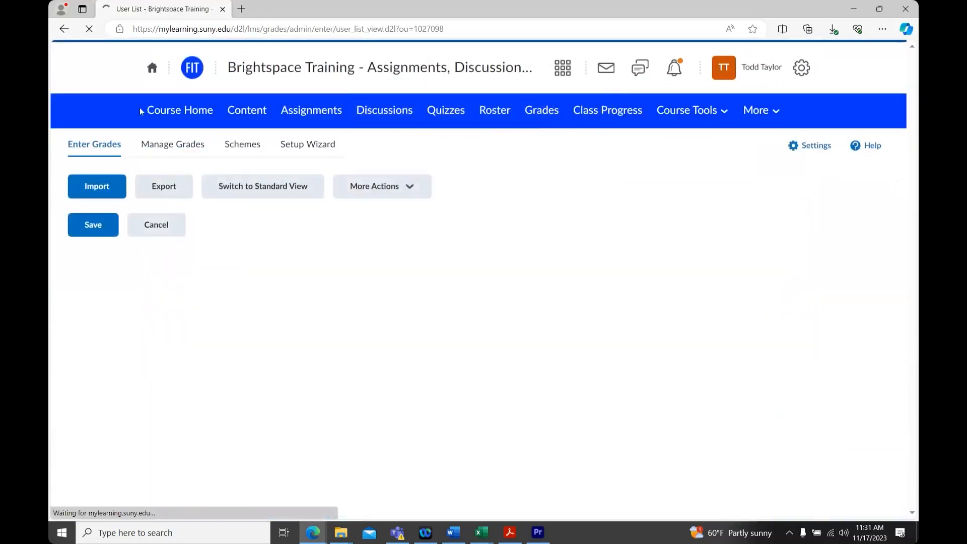
left_click(163, 148)
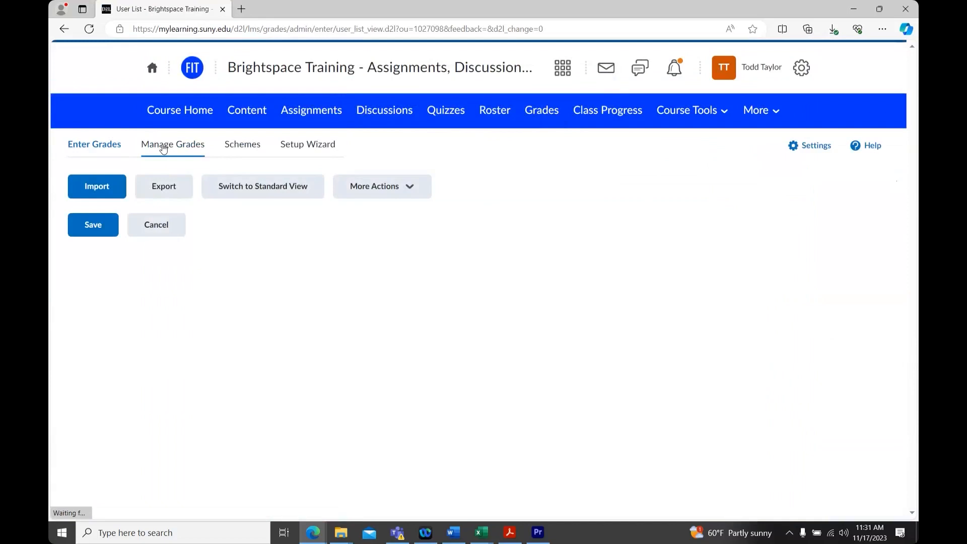
left_click(163, 146)
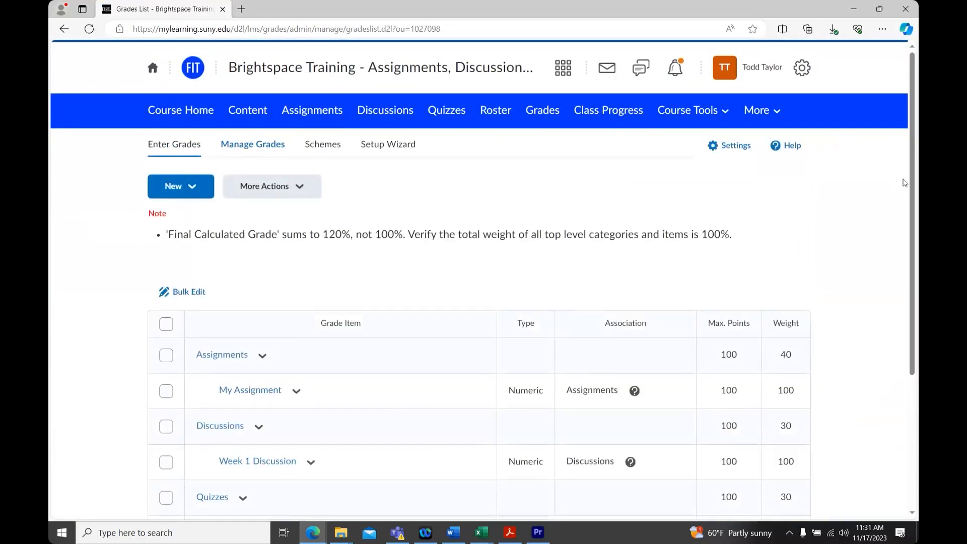
scroll(479, 302, "down", 4)
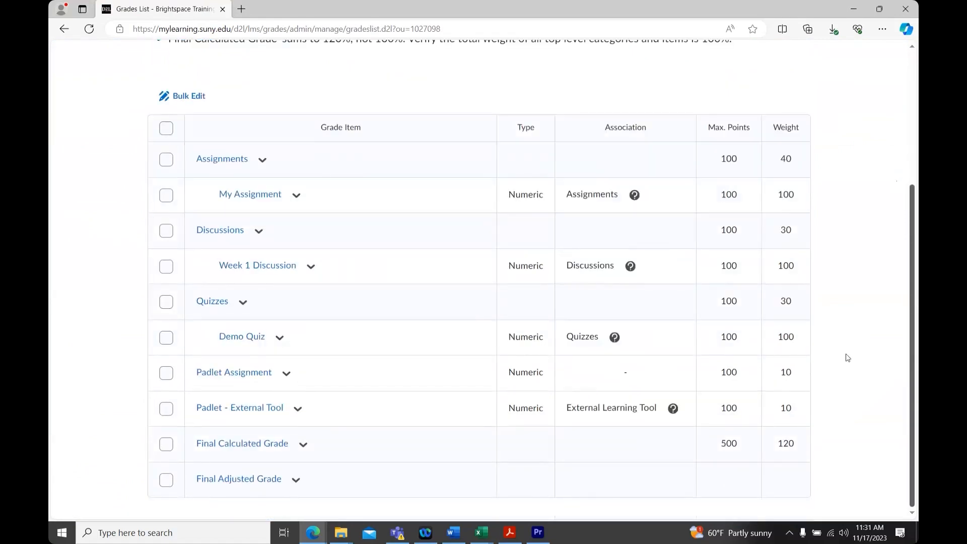
left_click_drag(792, 407, 154, 422)
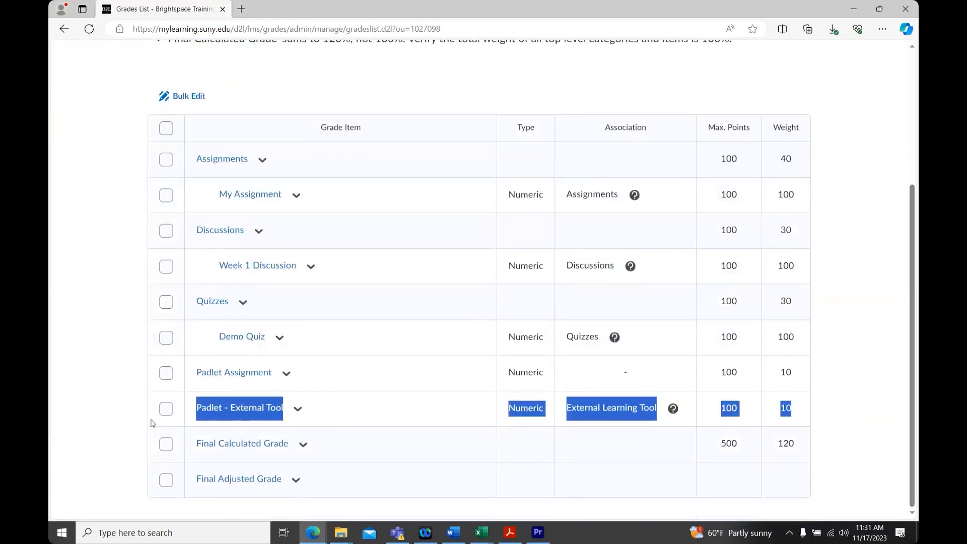
left_click(125, 400)
scroll(156, 347, "up", 4)
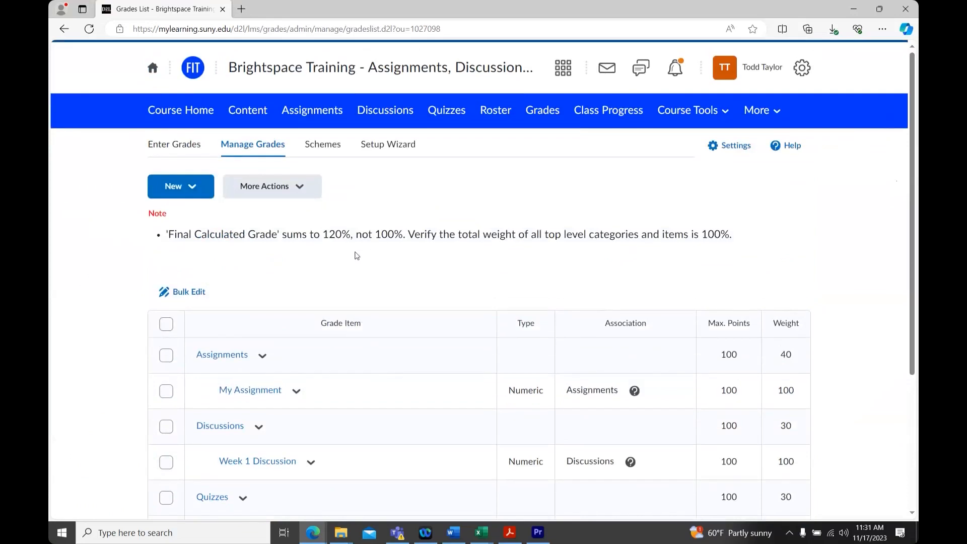
Create a new assignment in the course's Assignments area and name it Padlet - Assignment.
left_click(248, 113)
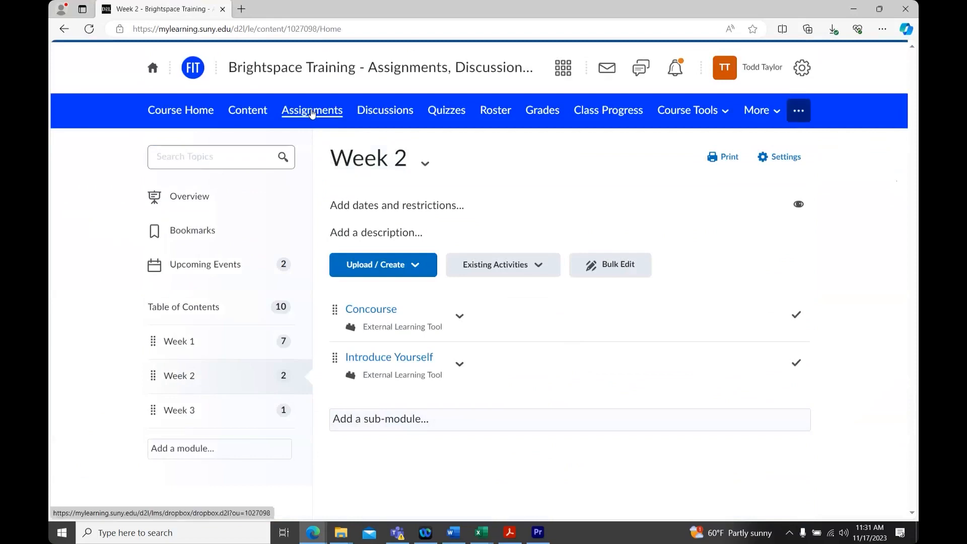
left_click(312, 111)
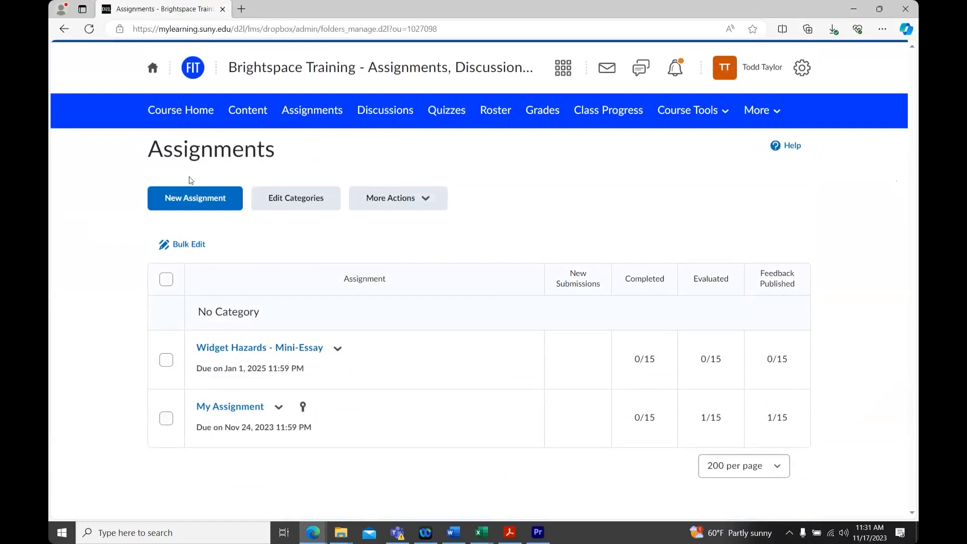
left_click(174, 203)
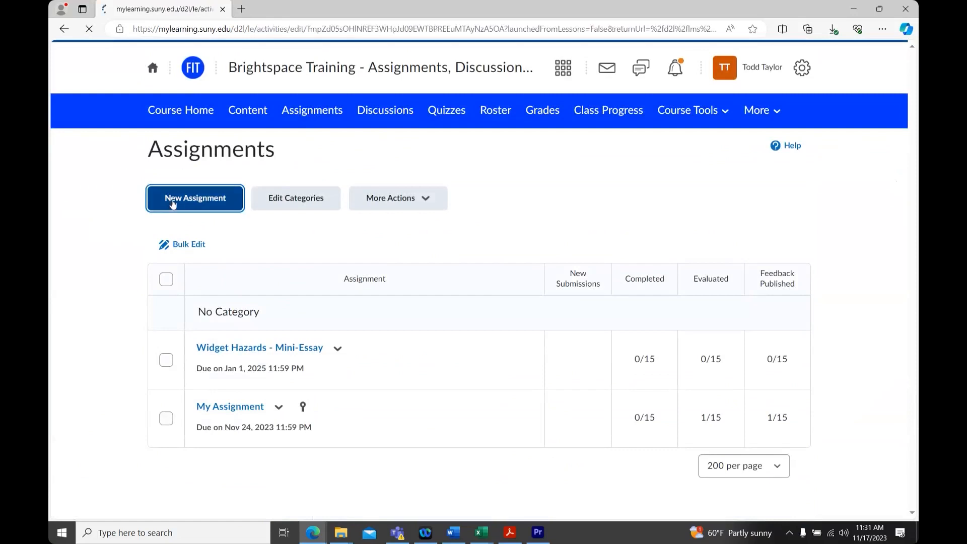
double_click(157, 113)
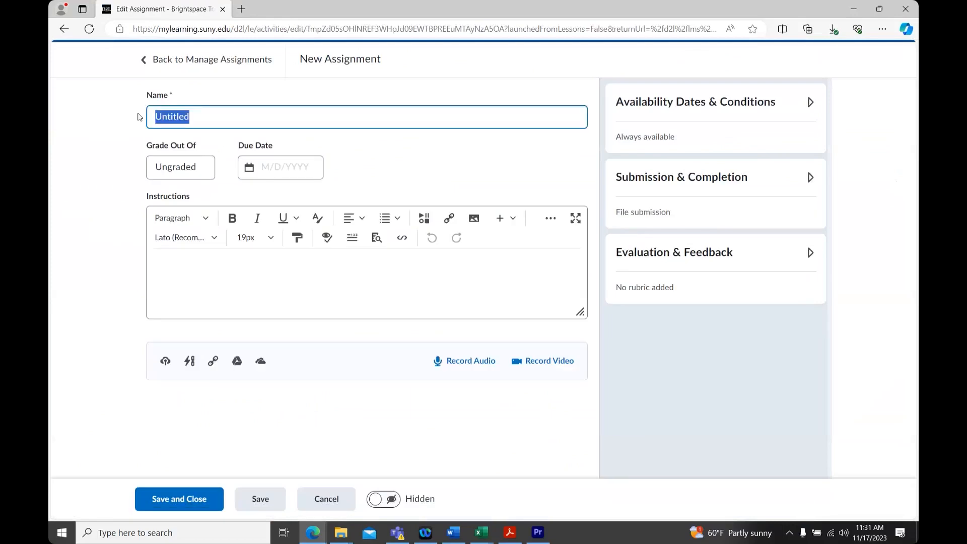
type("Padlet ")
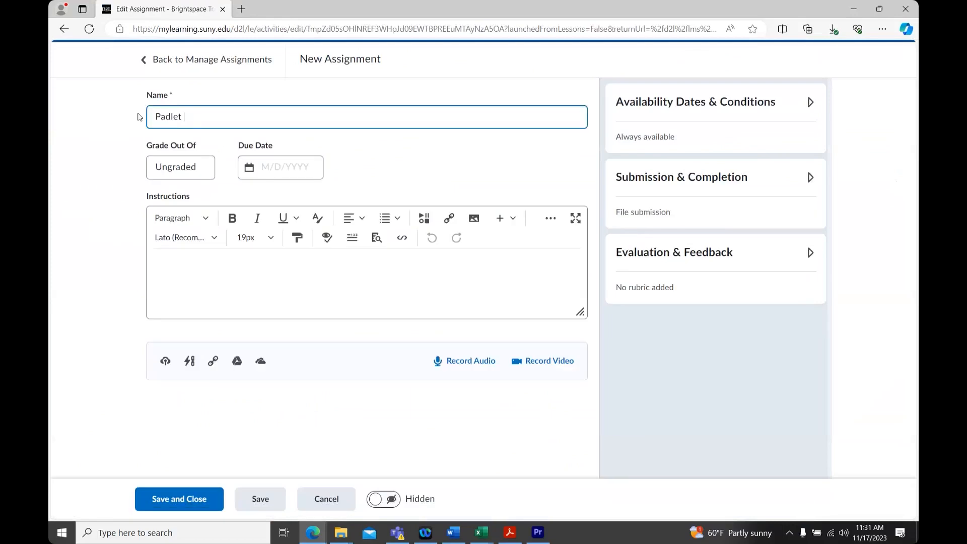
type("- Assignment")
Set the assignment's grade out of 100 points and its due date to 11/24/2023.
left_click(172, 174)
type("100")
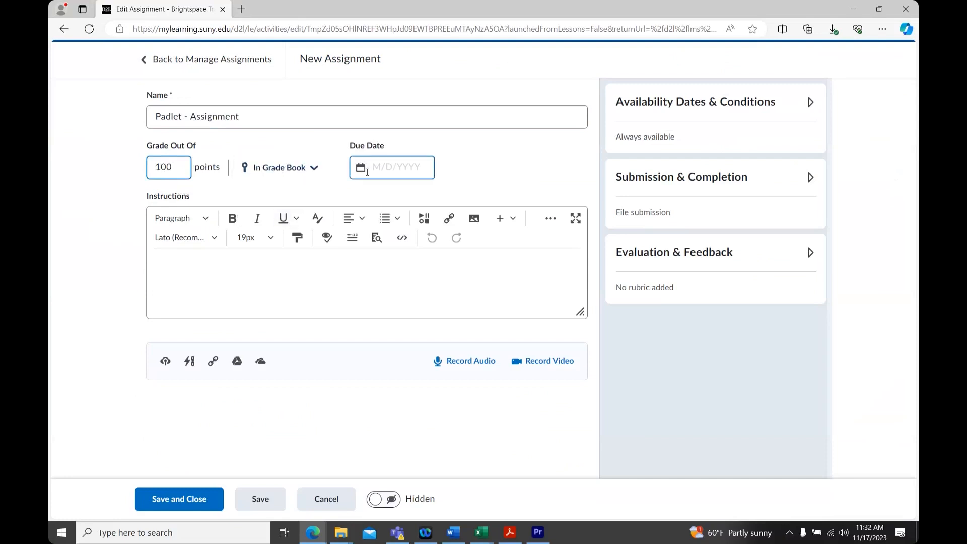
left_click(394, 166)
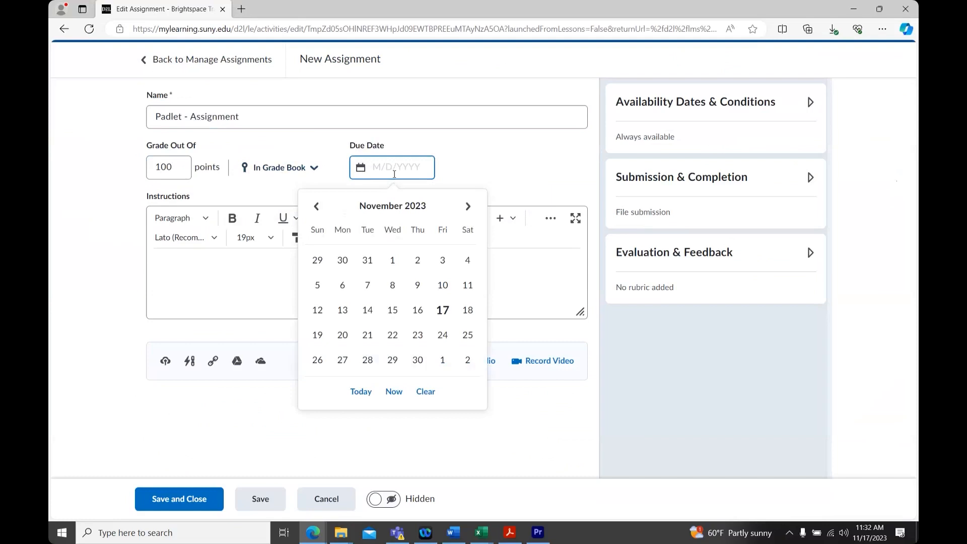
left_click(446, 336)
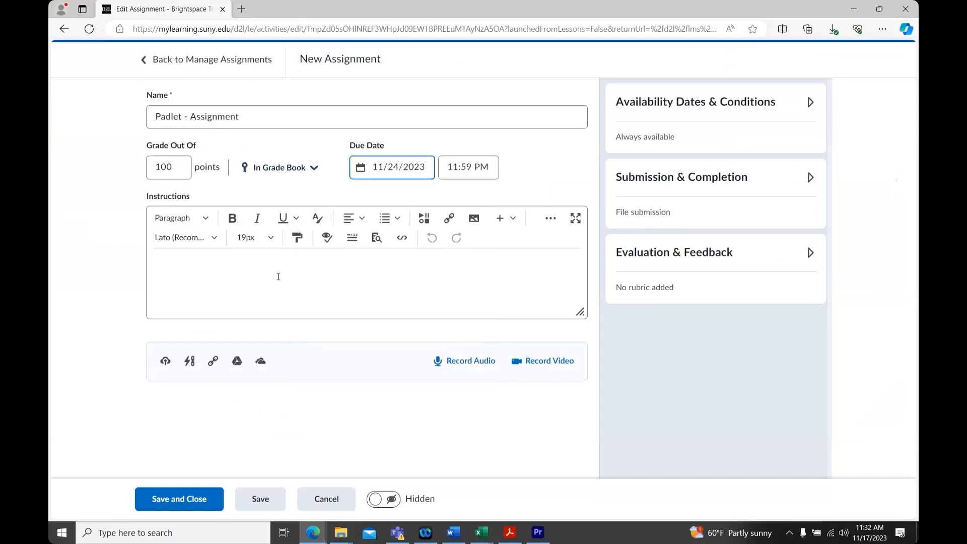
Insert the Introduce Yourself padlet into the assignment's instructions.
left_click(276, 272)
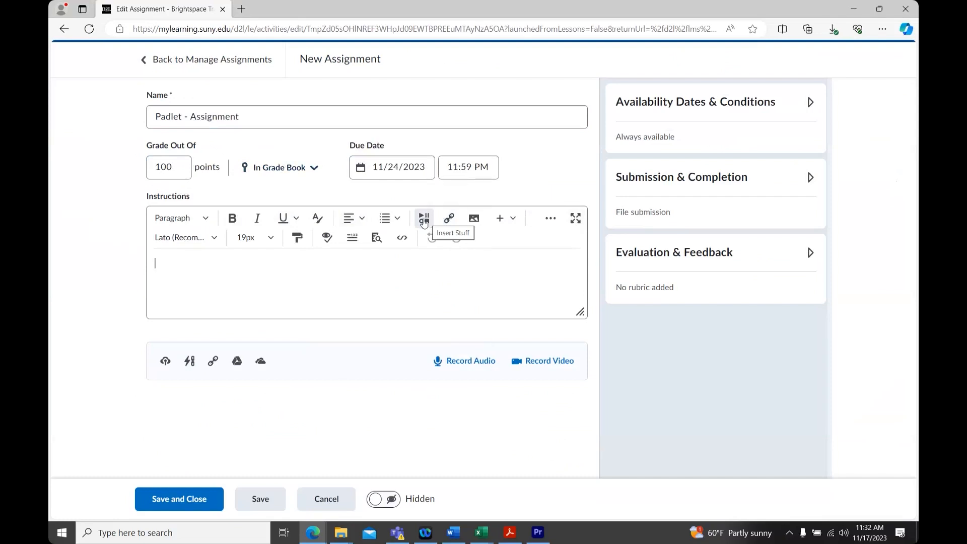
left_click(424, 220)
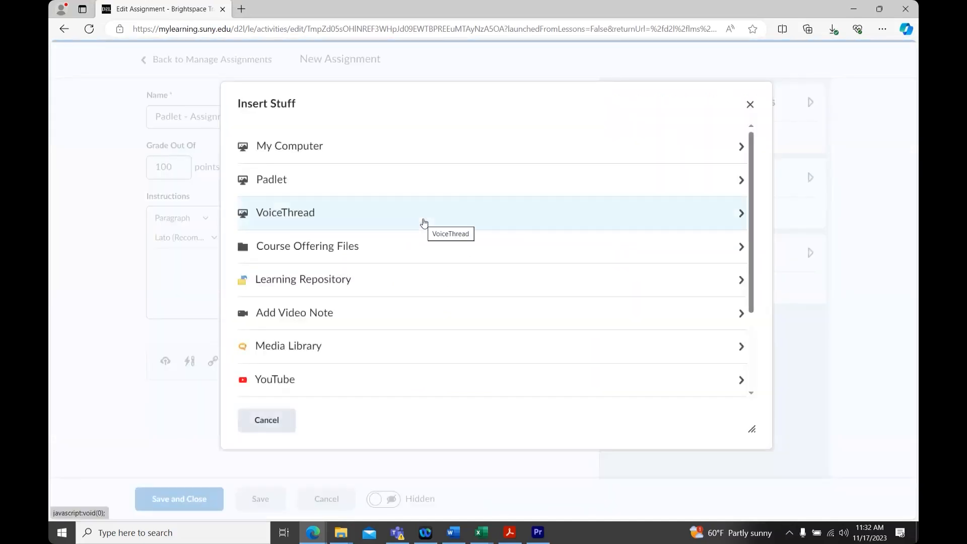
left_click(319, 185)
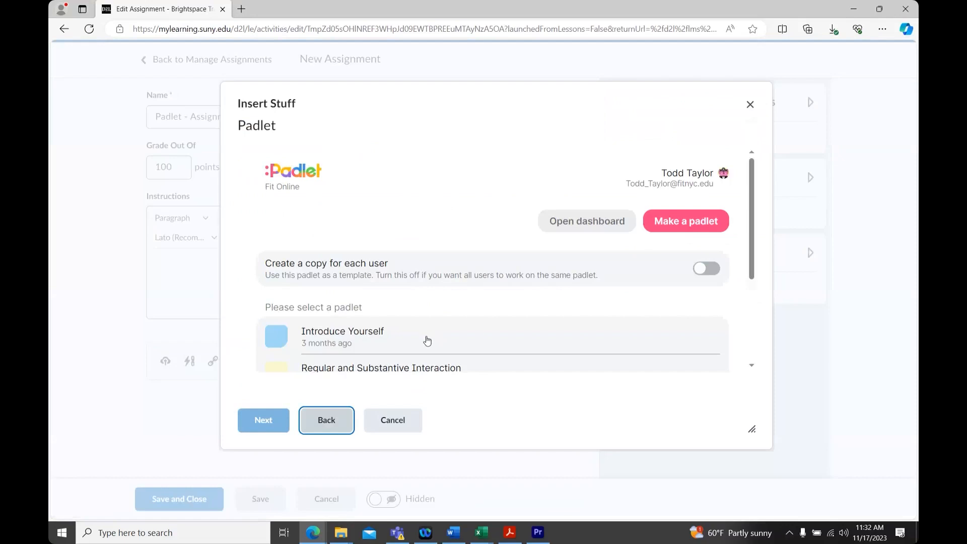
left_click(436, 342)
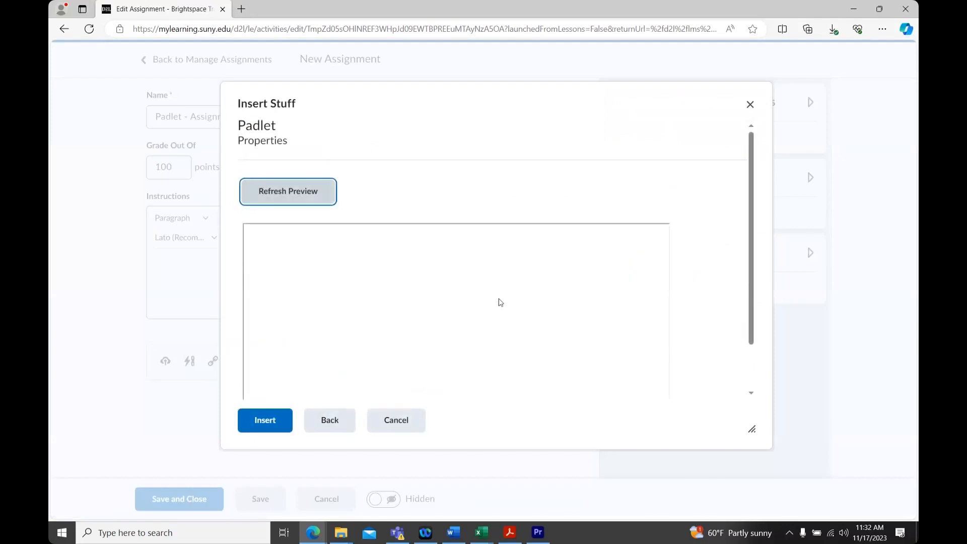
left_click(250, 429)
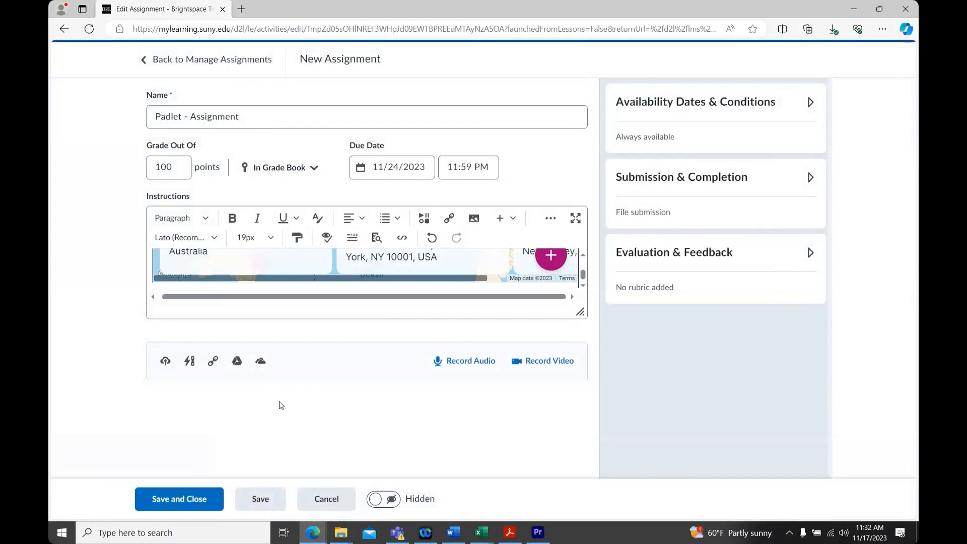
Make the assignment visible, with submission type Observed in person and completion marked Automatically on evaluation, and save and close it.
left_click(384, 499)
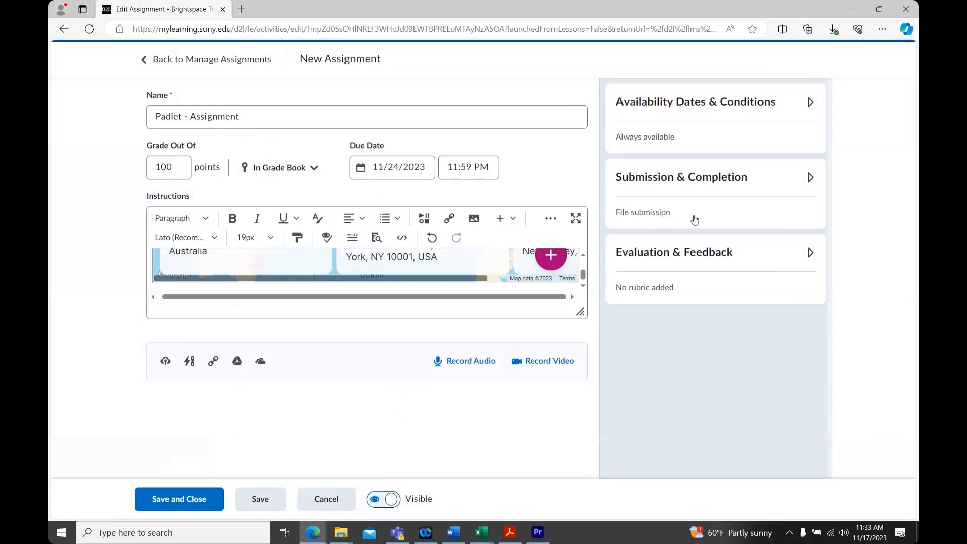
left_click(657, 217)
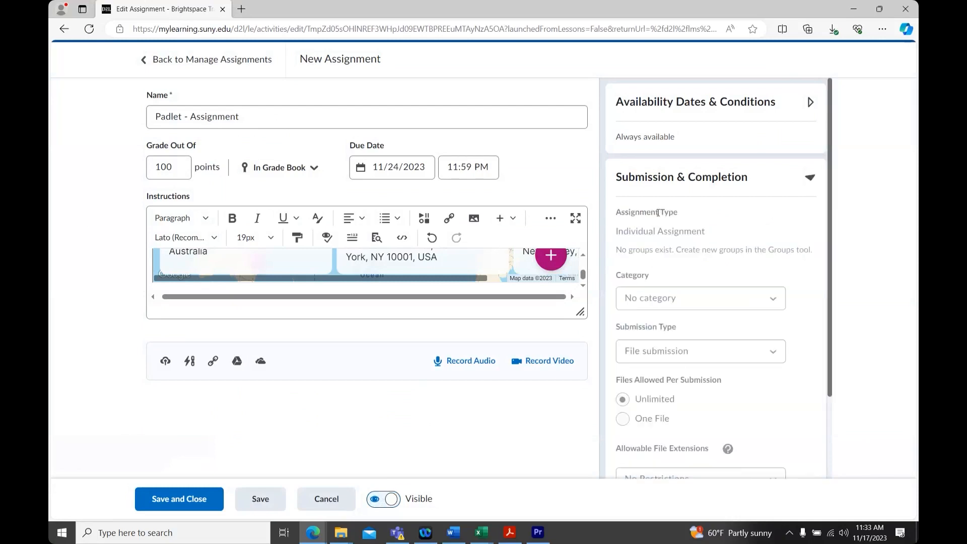
left_click(781, 353)
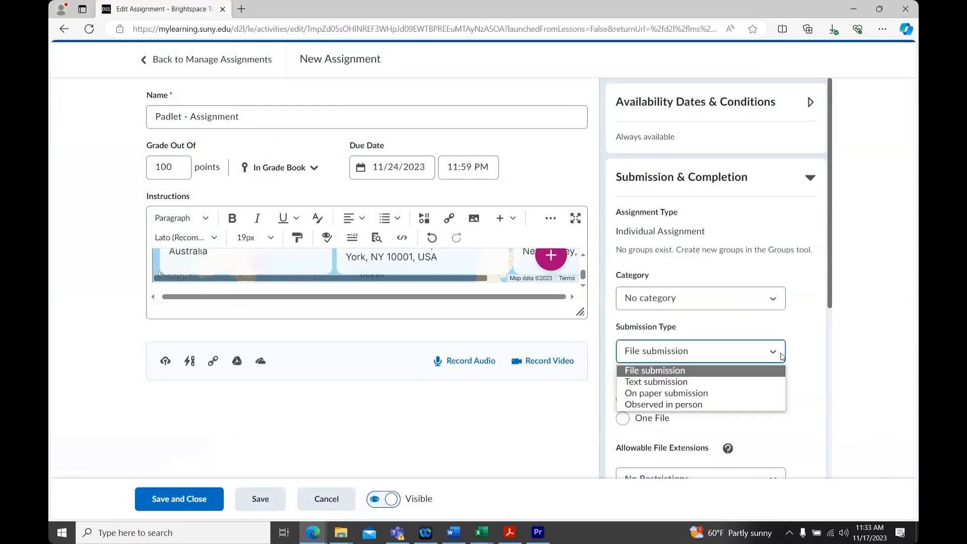
left_click(760, 406)
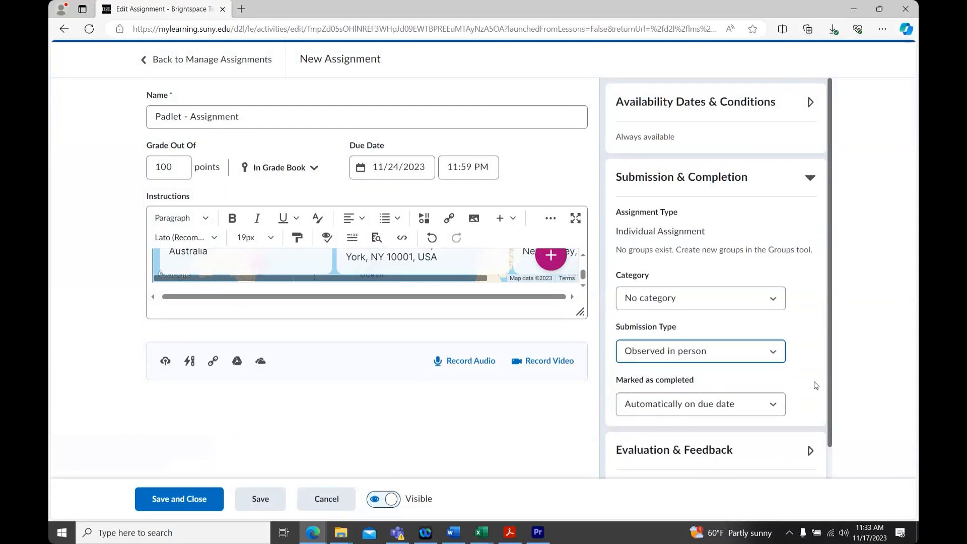
left_click(774, 407)
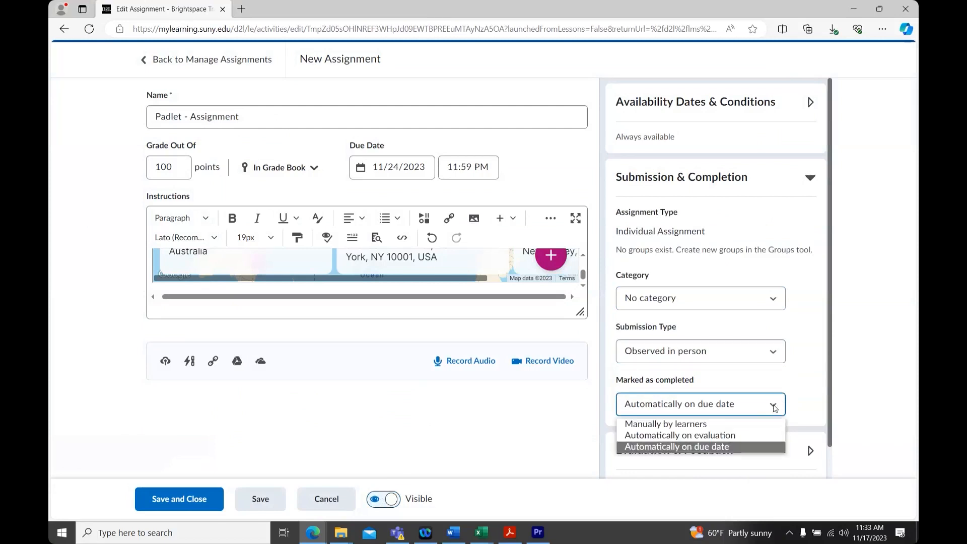
left_click(710, 437)
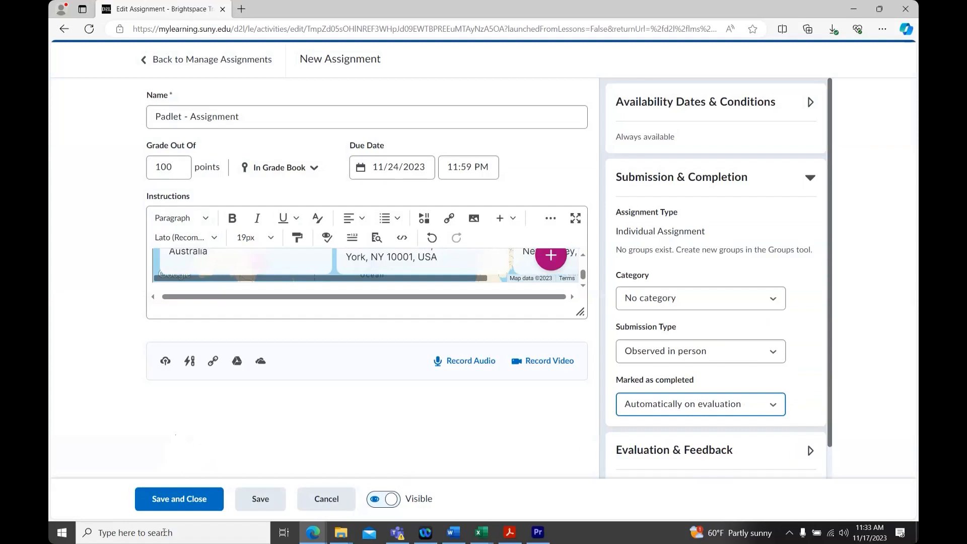
left_click(156, 500)
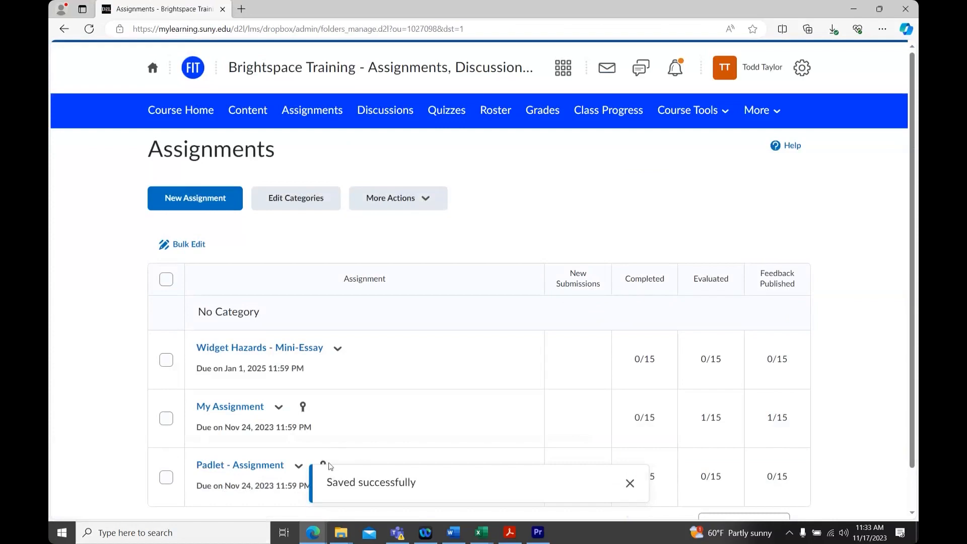
Add the existing Padlet - Assignment to the Week 2 content module.
scroll(521, 456, "down", 1)
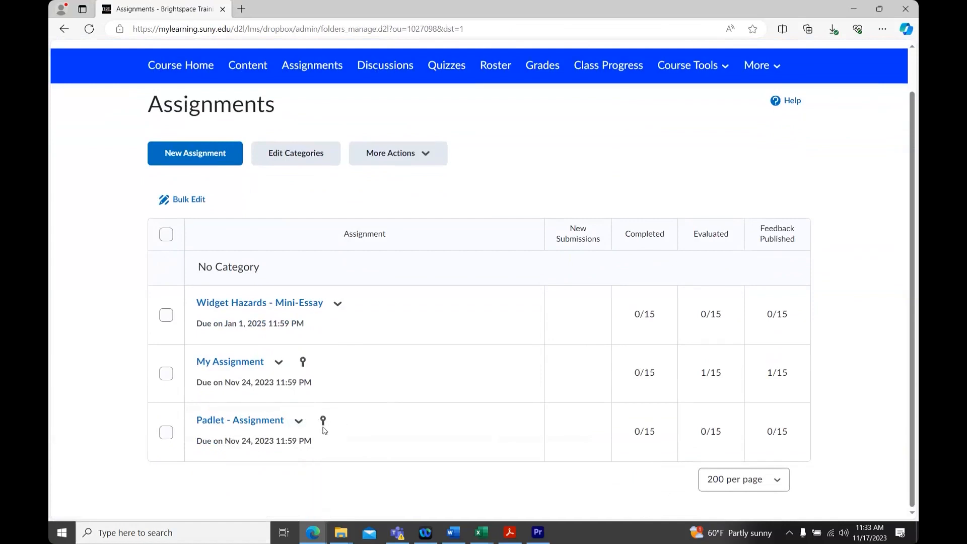
scroll(261, 157, "up", 1)
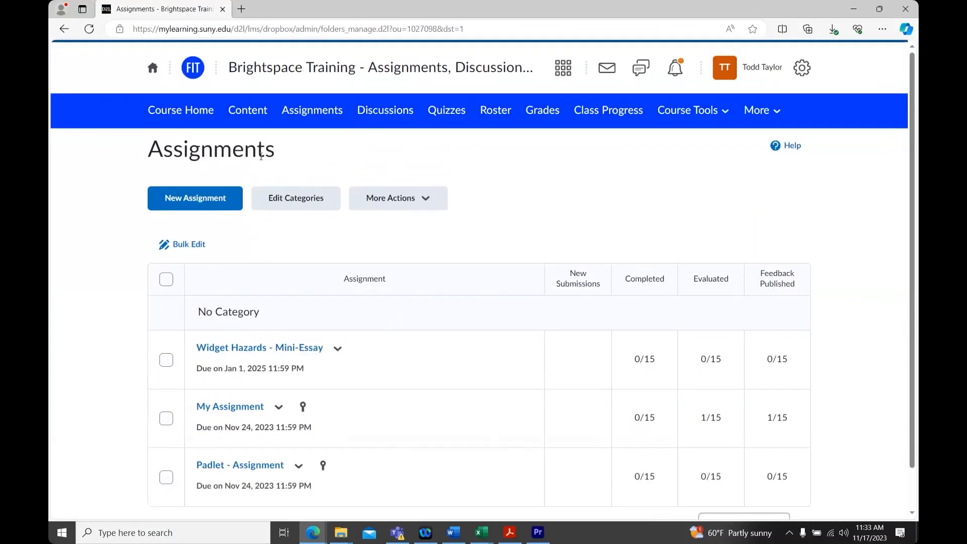
left_click(247, 112)
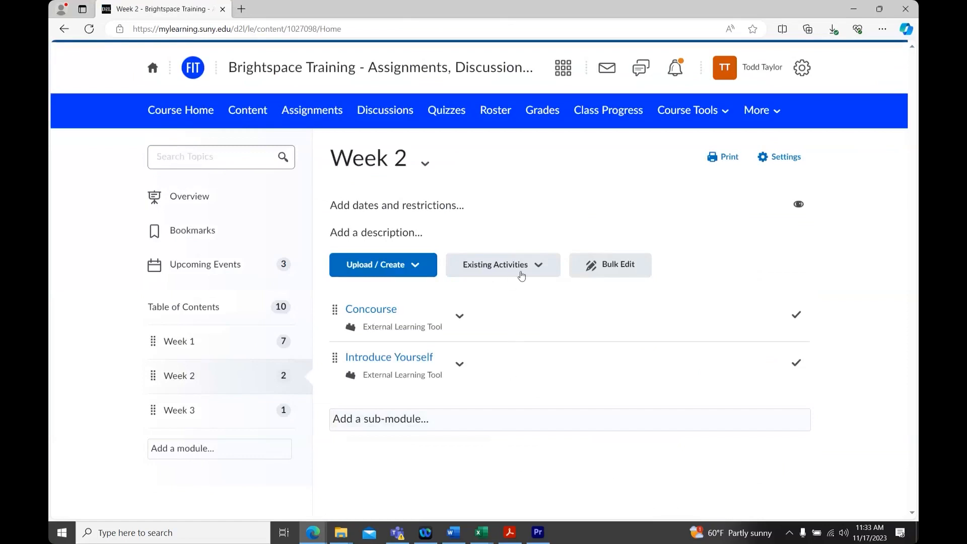
left_click(543, 267)
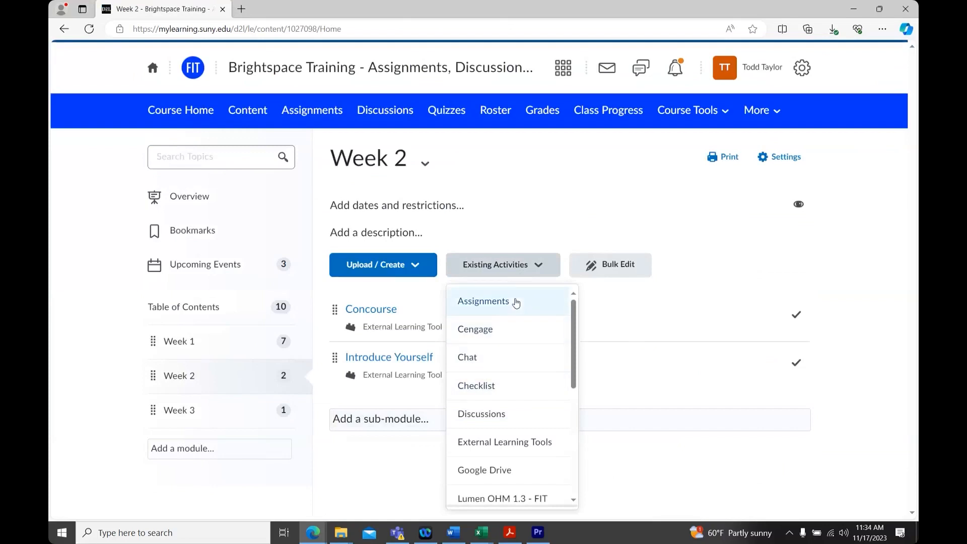
left_click(546, 306)
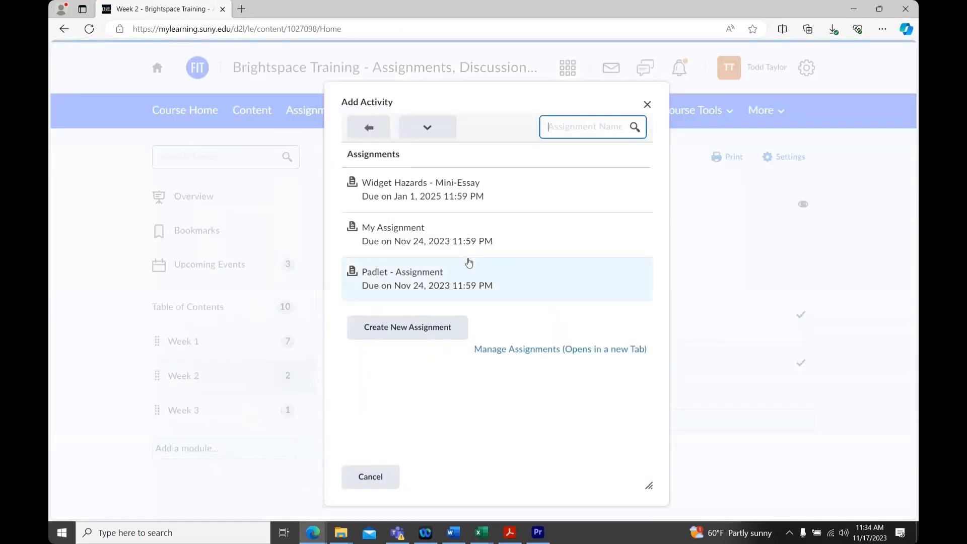
left_click(458, 274)
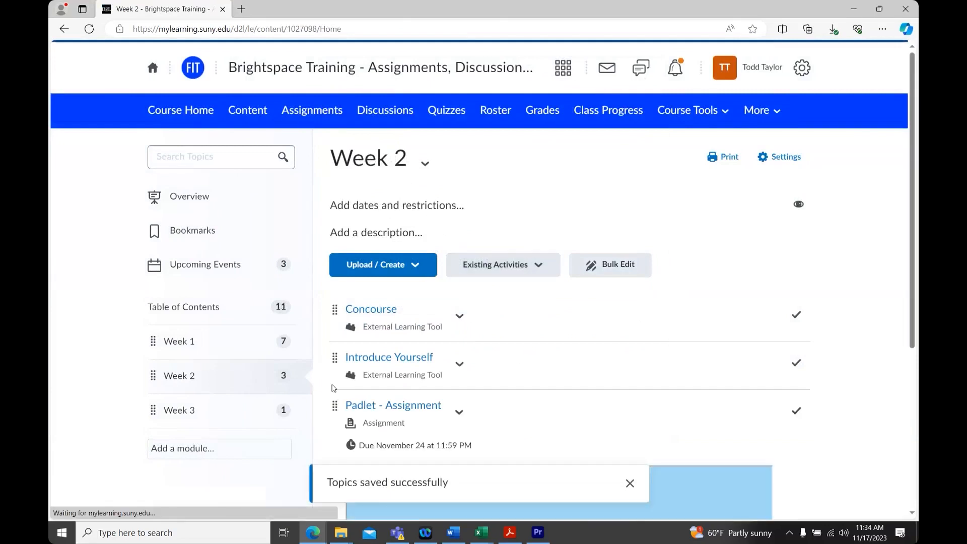
Examine the embedded padlet in Week 2 and on the Padlet - Assignment topic page, and return to the Week 2 module.
scroll(333, 391, "down", 4)
scroll(332, 384, "down", 1)
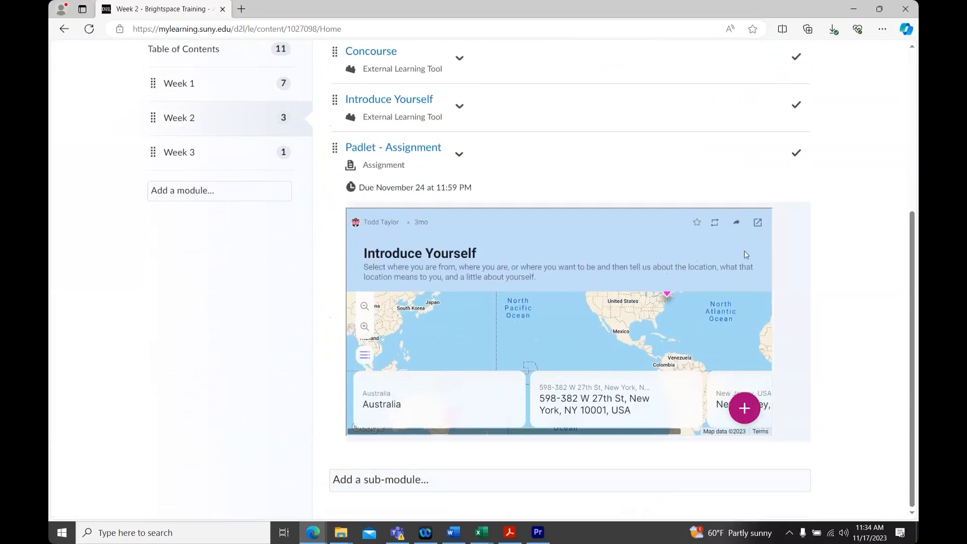
left_click(406, 150)
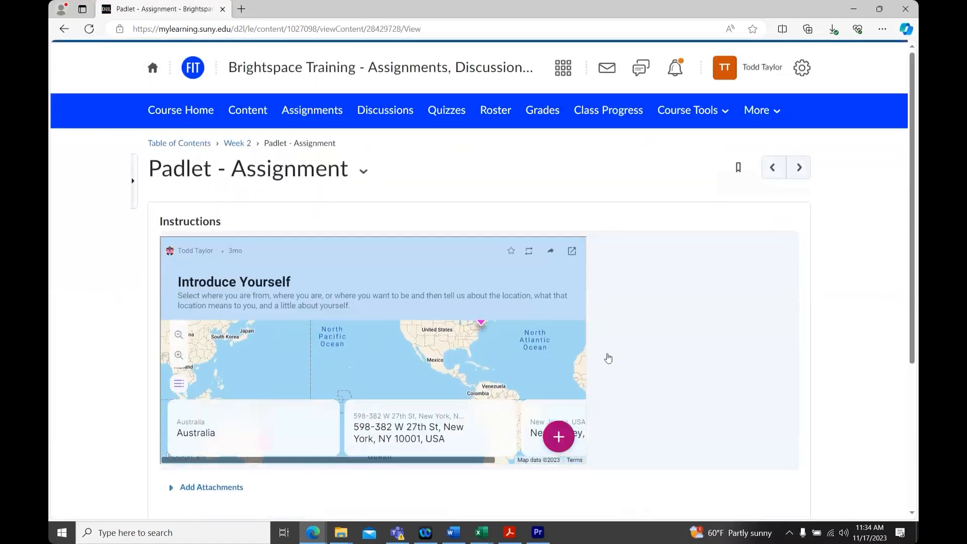
scroll(610, 371, "down", 3)
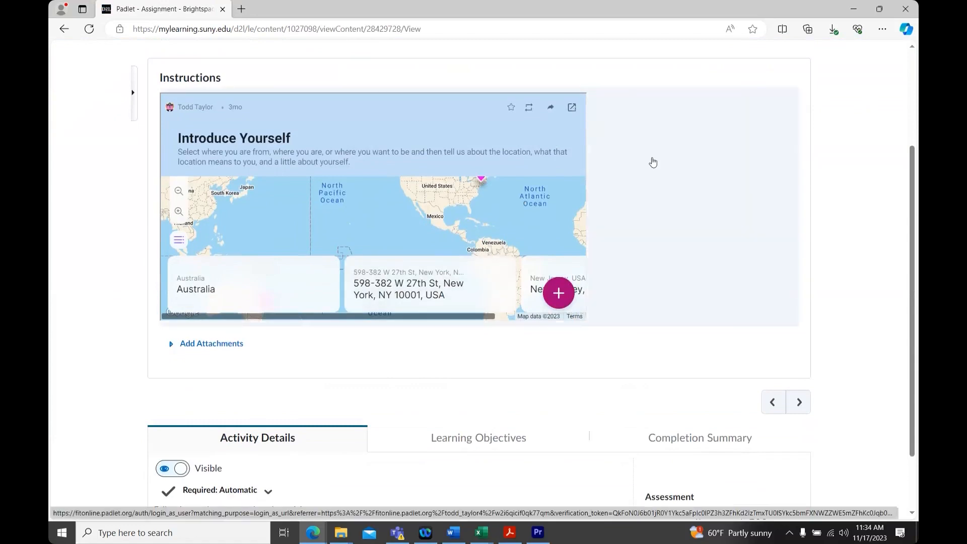
scroll(653, 162, "up", 3)
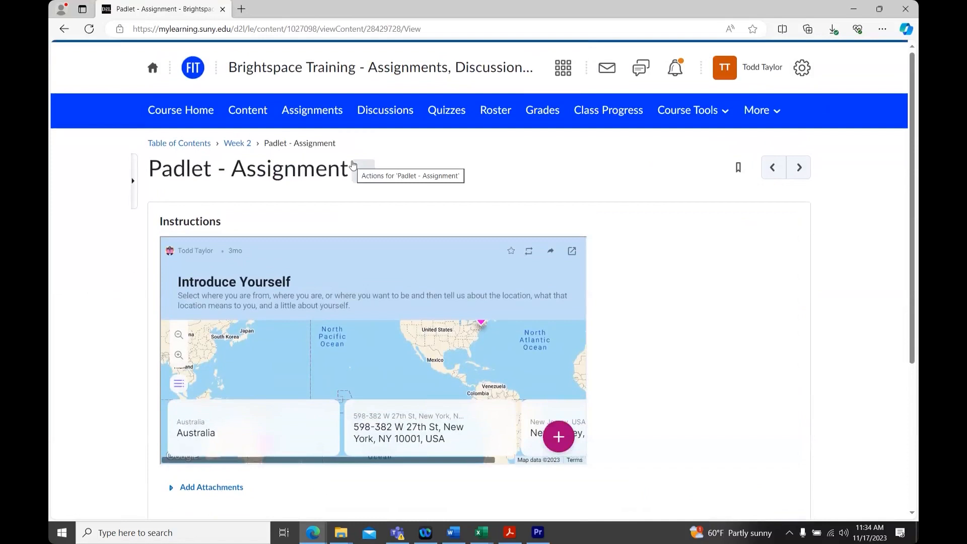
left_click(241, 143)
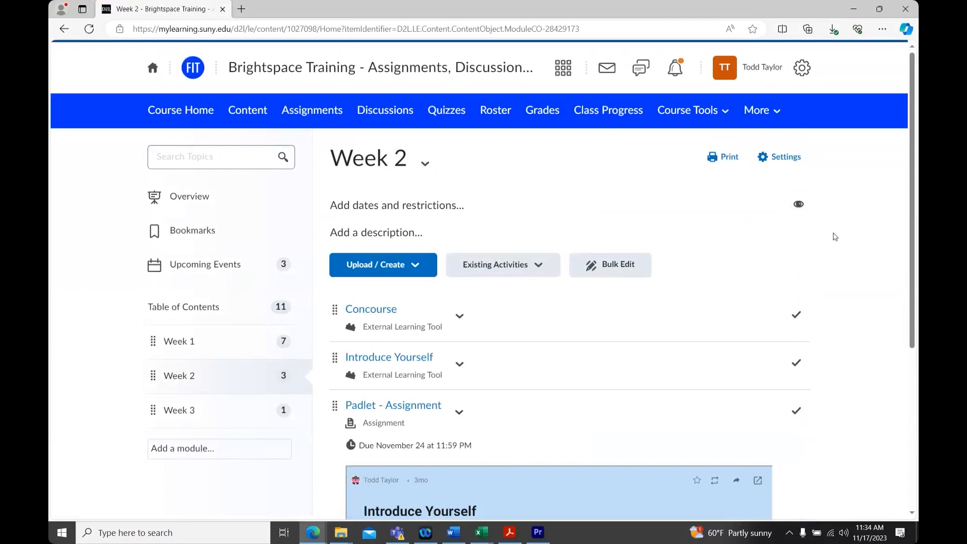
scroll(833, 237, "down", 4)
scroll(832, 238, "up", 4)
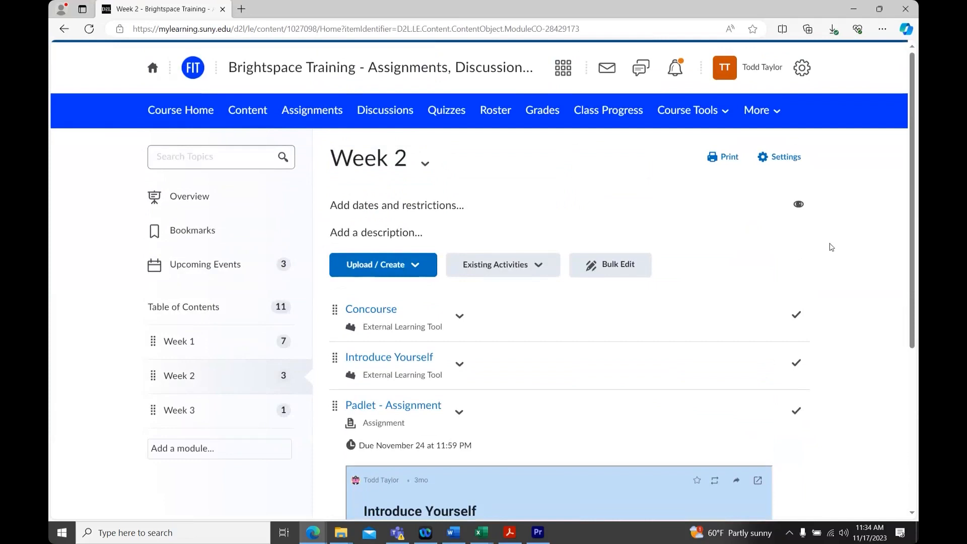
Start adding an existing VoiceThread activity to the Week 2 module and sign in to the VoiceThread account.
left_click(497, 267)
left_click_drag(573, 323, 577, 440)
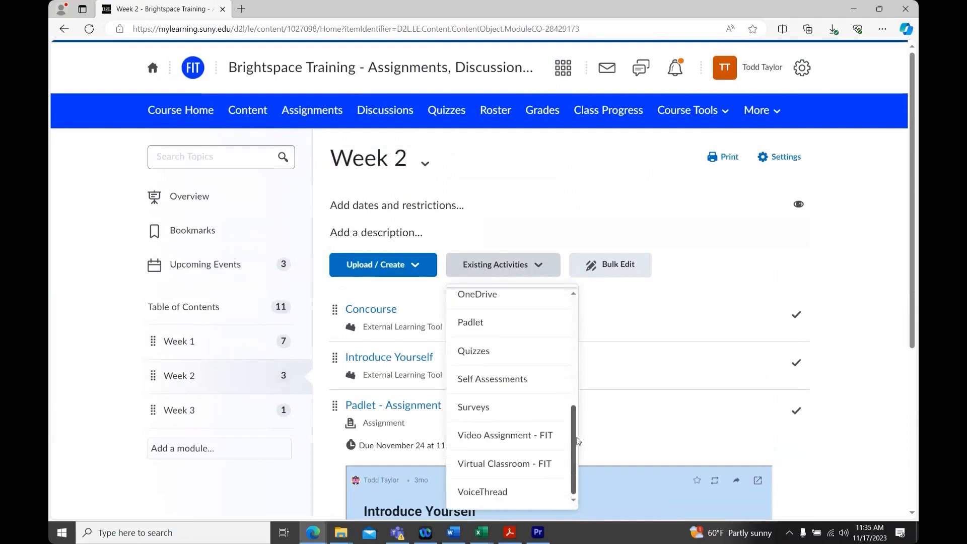
left_click(523, 492)
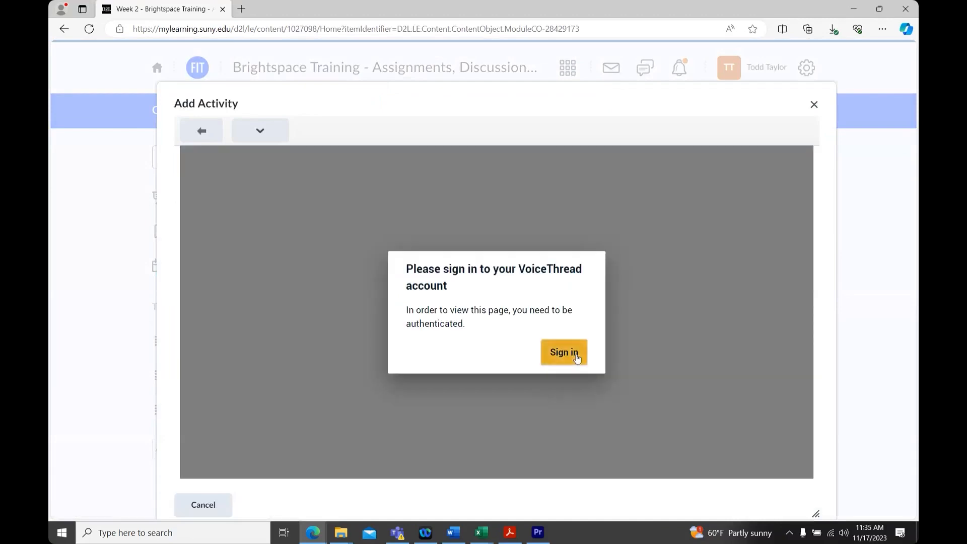
left_click(544, 353)
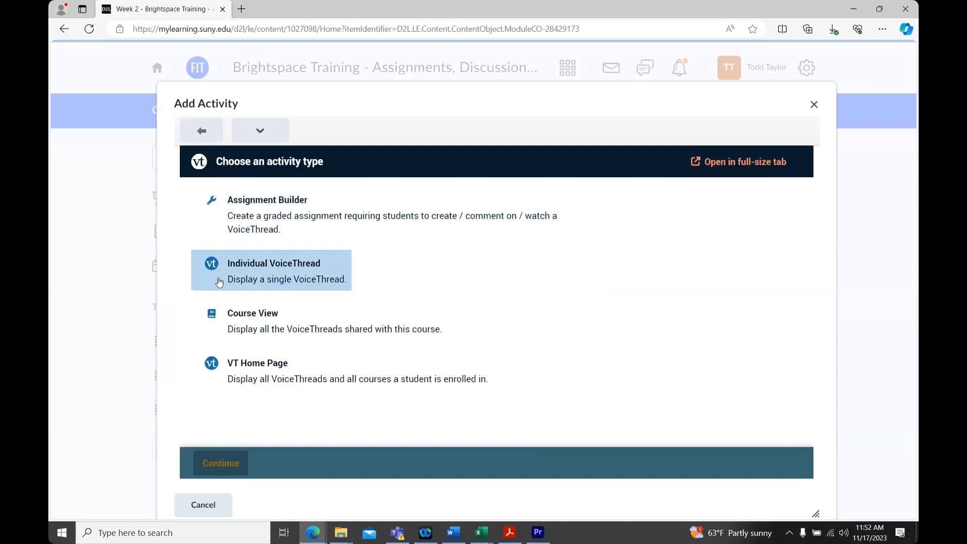
Choose Assignment Builder as the activity type and Comment as the assignment type.
left_click(211, 231)
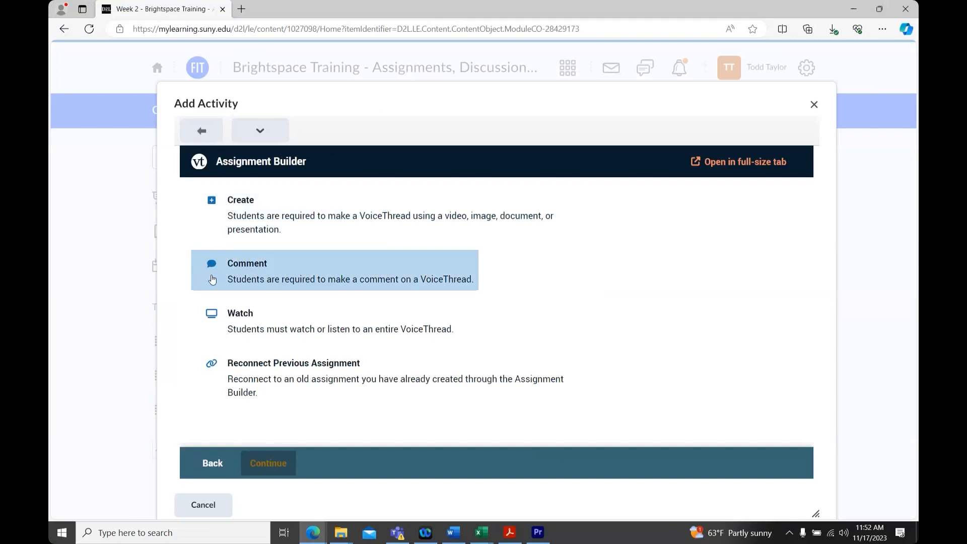
left_click(212, 280)
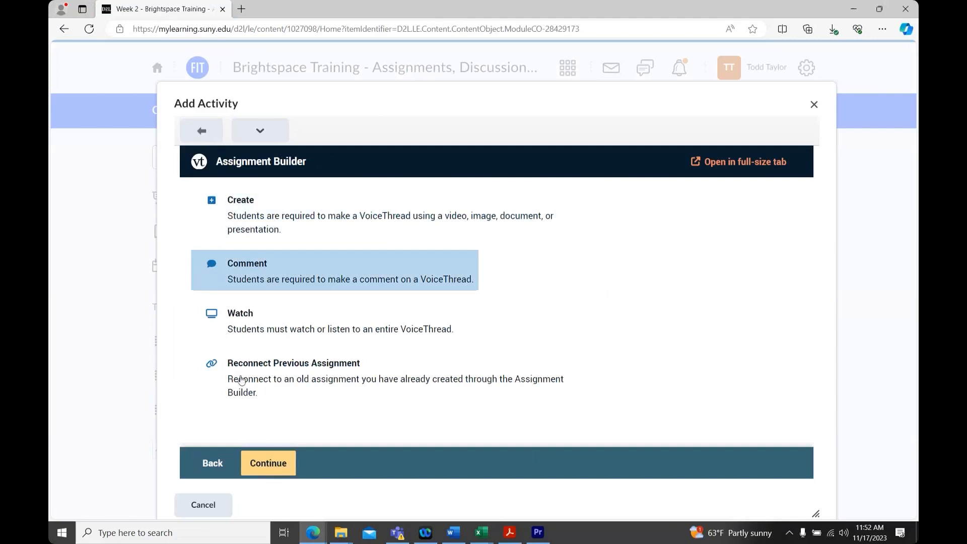
left_click(279, 467)
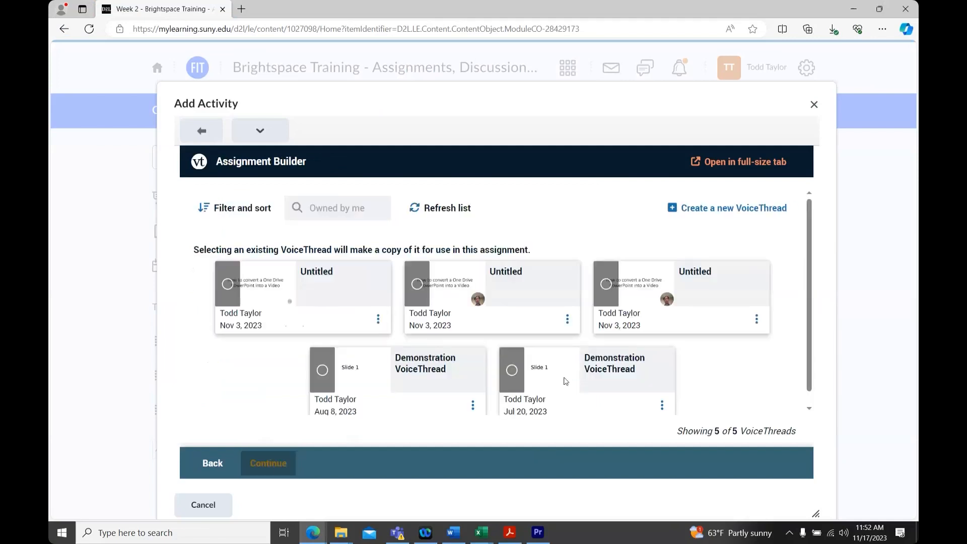
Select the Demonstration VoiceThread dated Aug 8, 2023, and accept its slides, preview and default participation requirements.
left_click(322, 371)
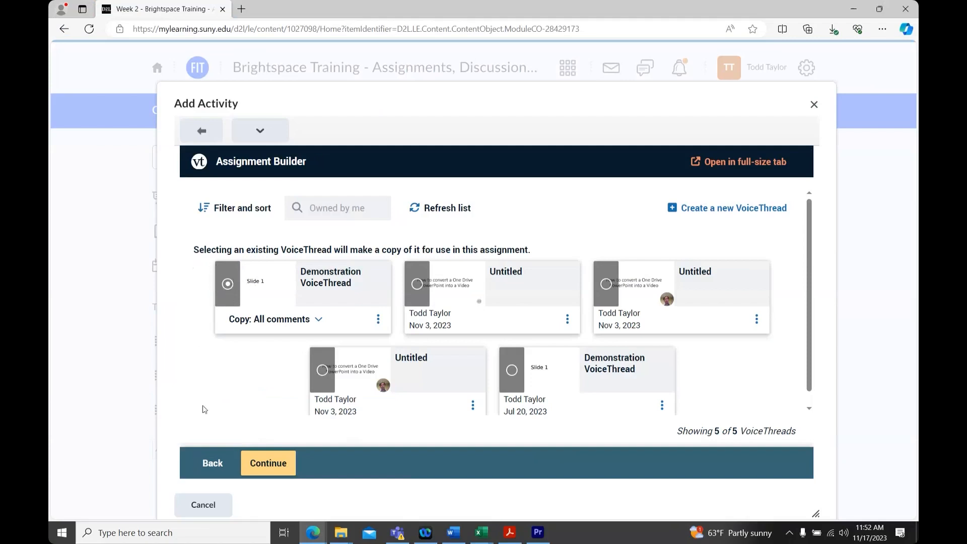
left_click(259, 464)
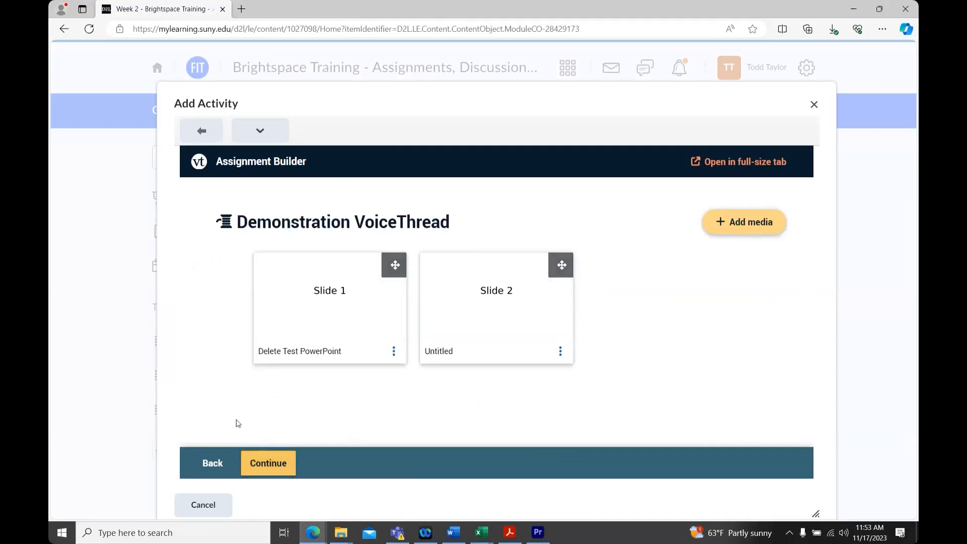
left_click(265, 465)
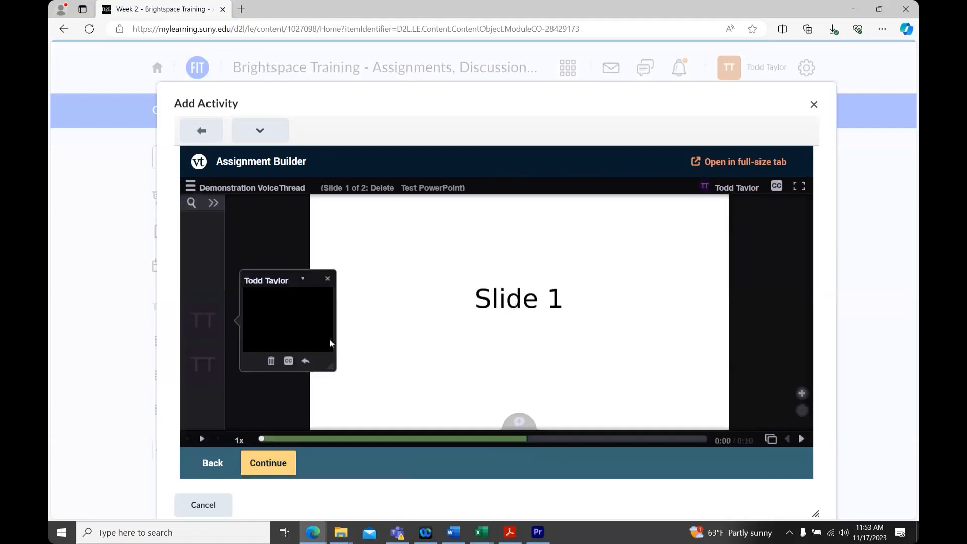
left_click(269, 464)
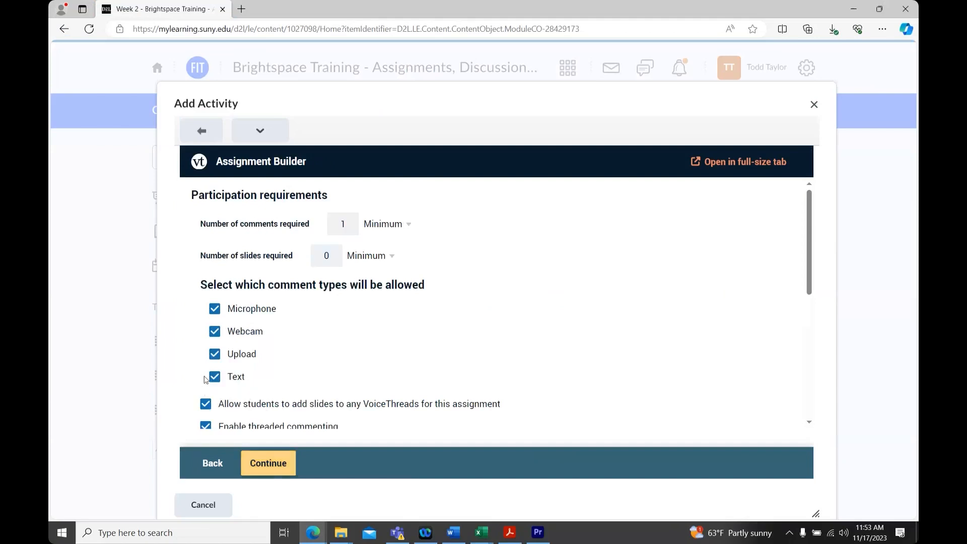
scroll(201, 338, "down", 2)
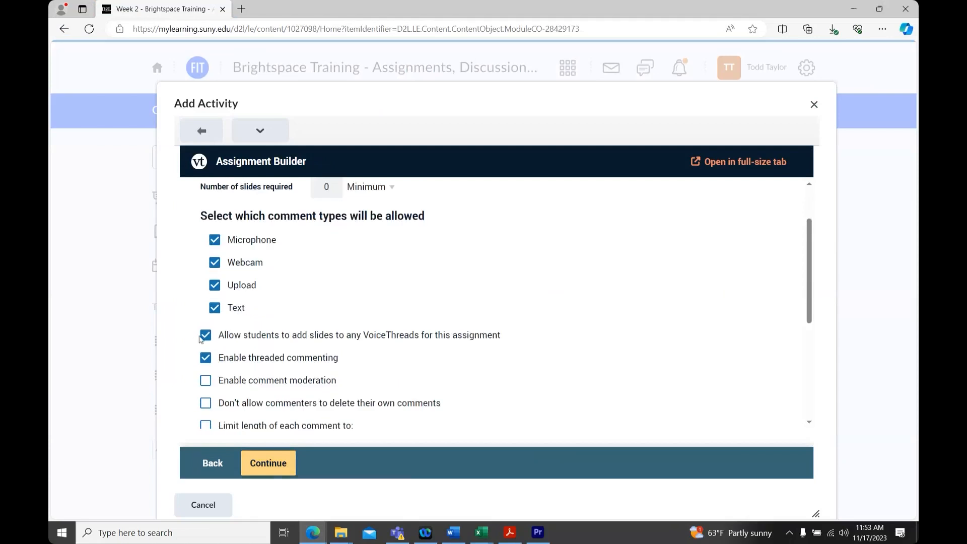
left_click(281, 466)
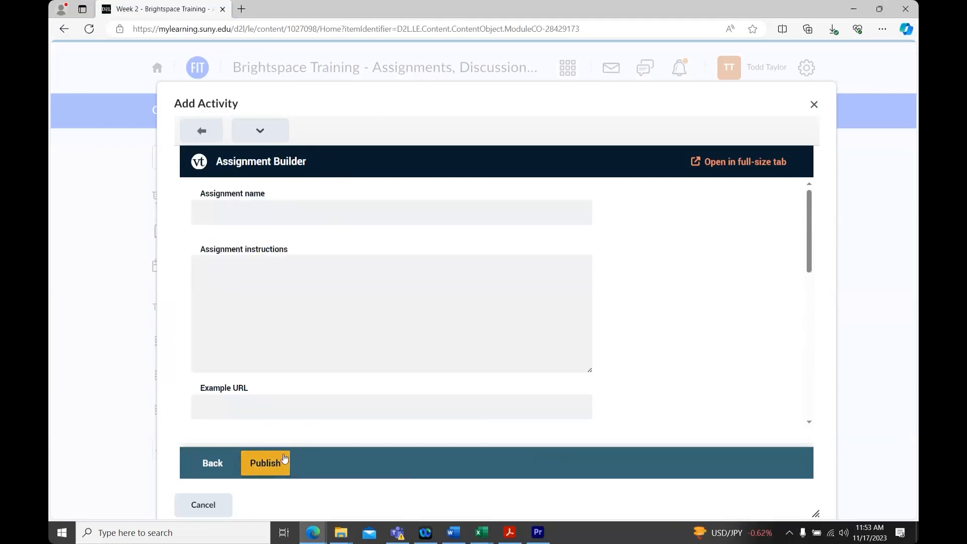
Name the assignment "VoiceThread - Set up as External Tool", add the instructions "Please leave at least one comment.", and publish it.
left_click(268, 214)
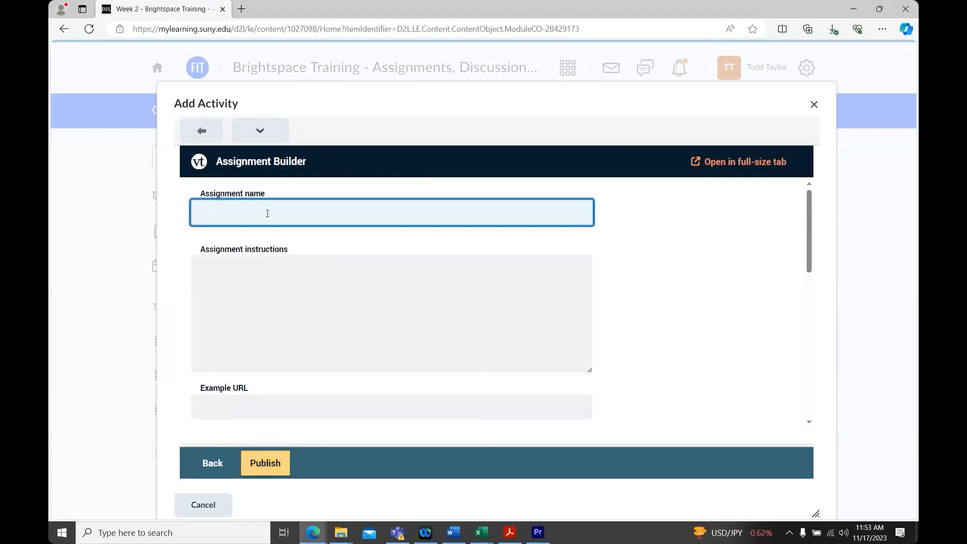
type("Voice Thread - Set up as Exter")
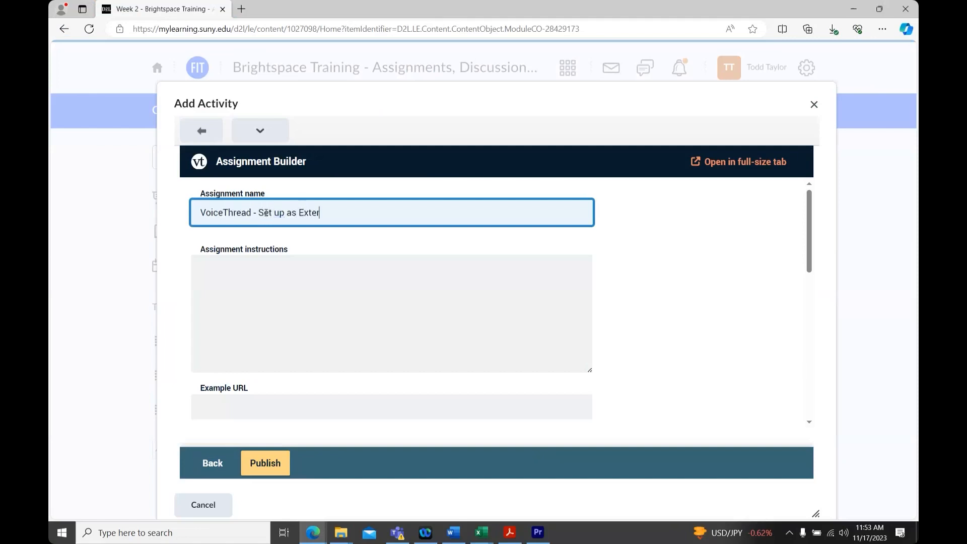
type("nal Toool")
key("BackSpace")
type("l Too")
left_click(247, 316)
type("Plea")
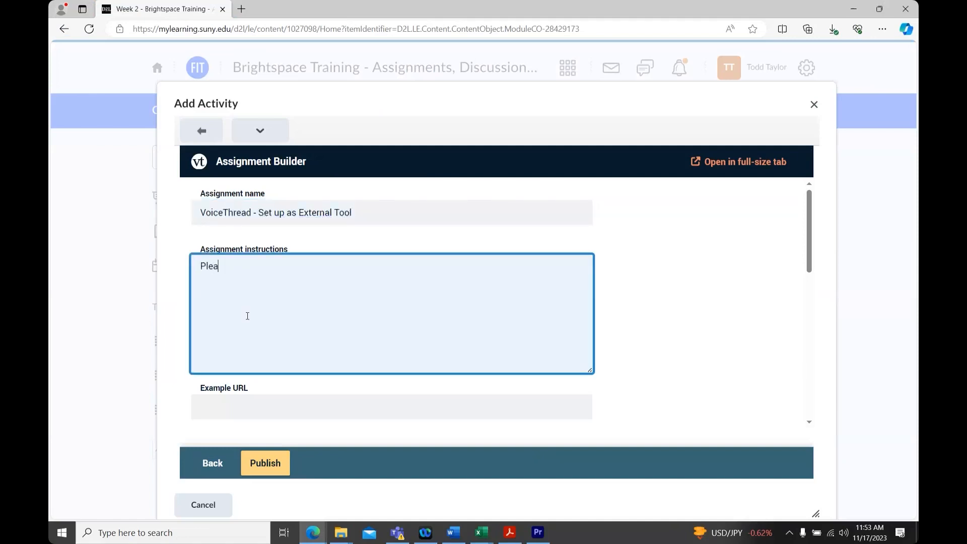
type("se leave at least one comment.")
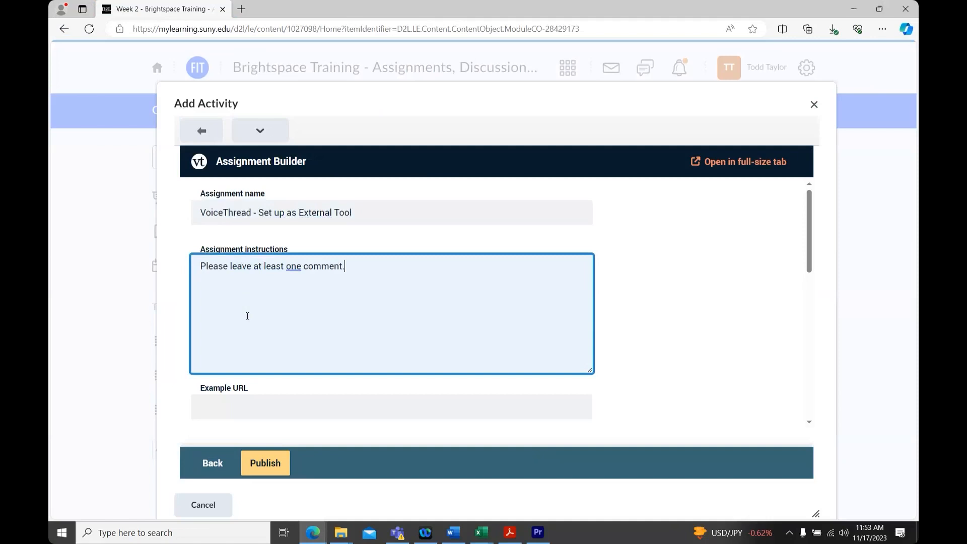
left_click(276, 467)
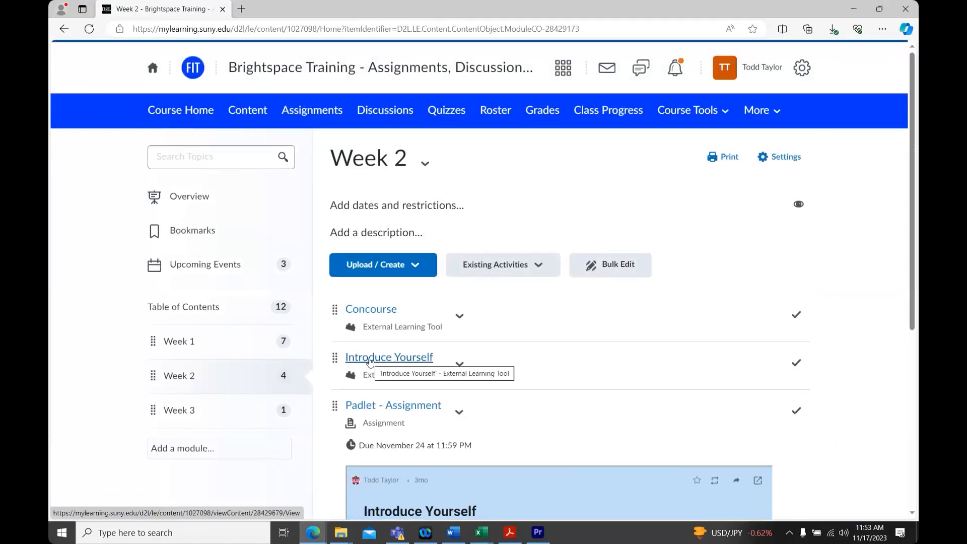
Edit the VoiceThread topic's properties in place to turn off Open as External Resource, confirm the change, and reload the Week 2 module.
scroll(361, 358, "down", 5)
scroll(350, 358, "down", 1)
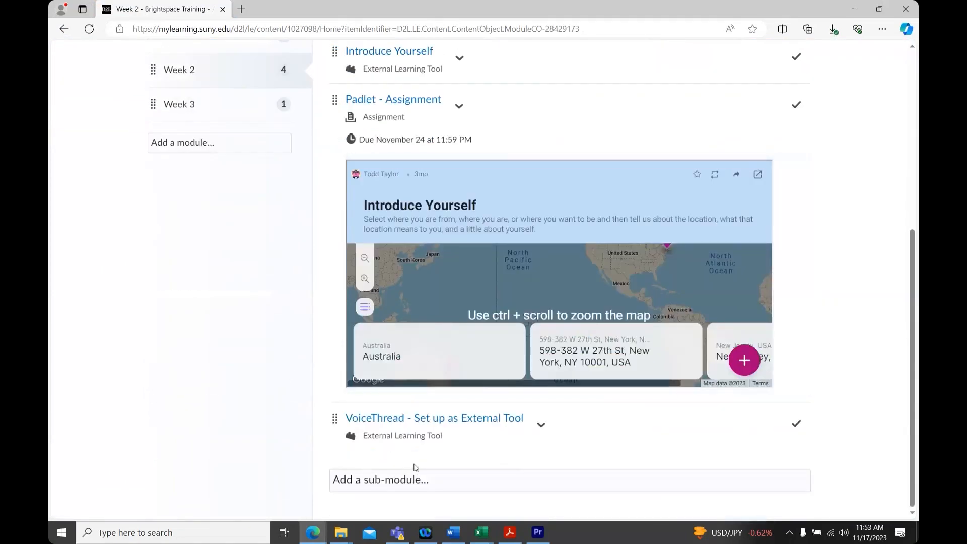
left_click(541, 425)
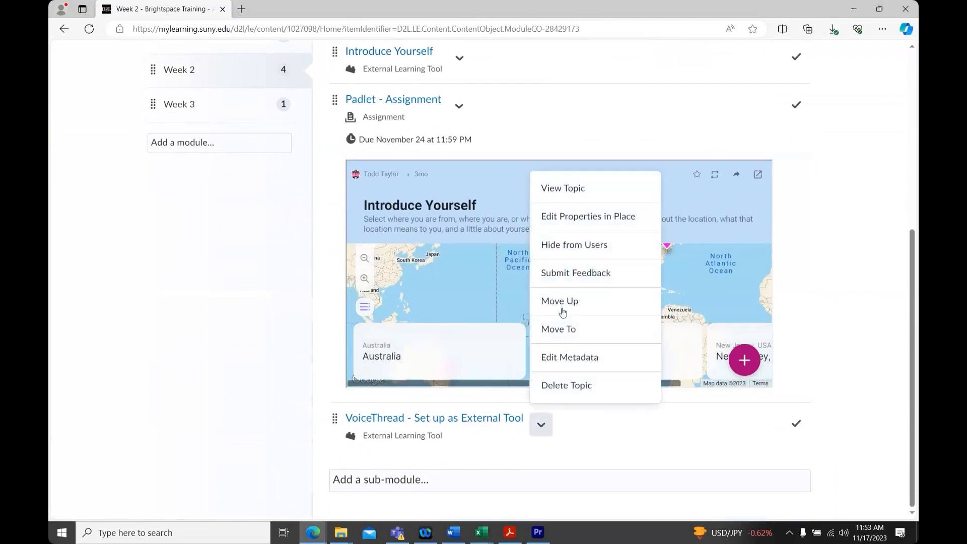
left_click(588, 220)
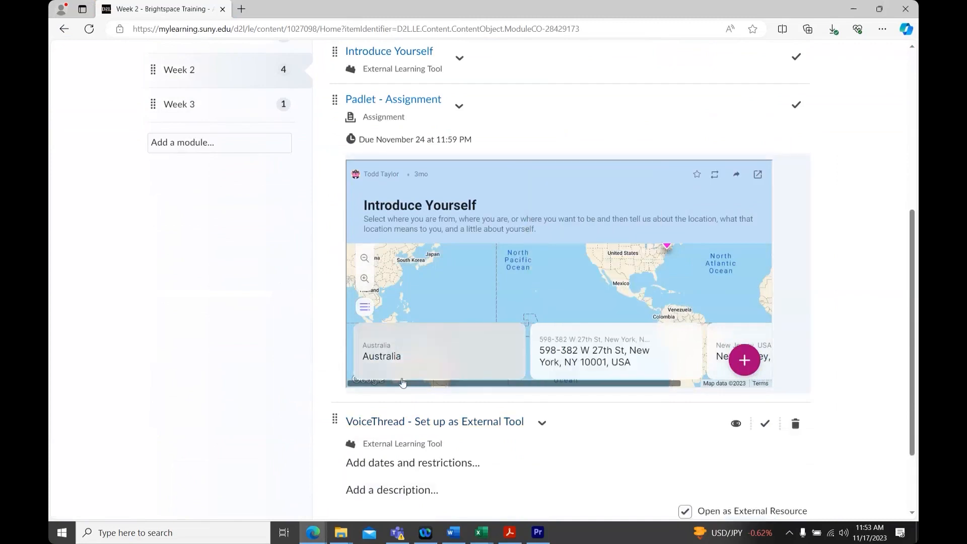
scroll(550, 440, "down", 3)
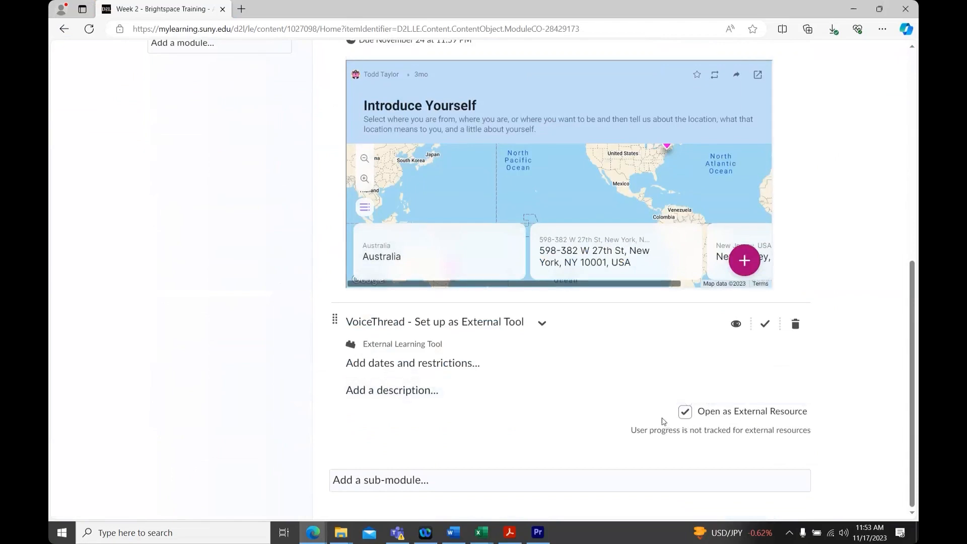
left_click(684, 414)
left_click(685, 415)
left_click(685, 412)
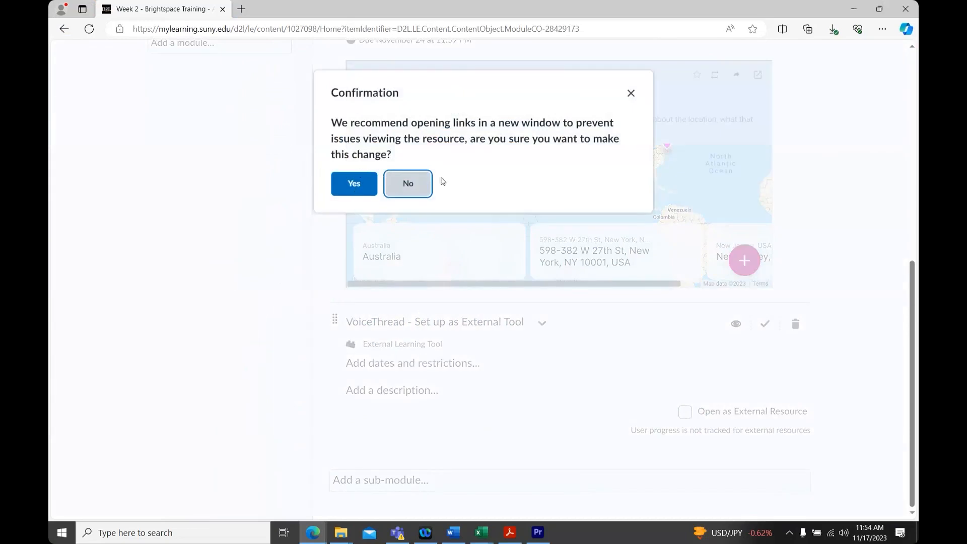
left_click(344, 196)
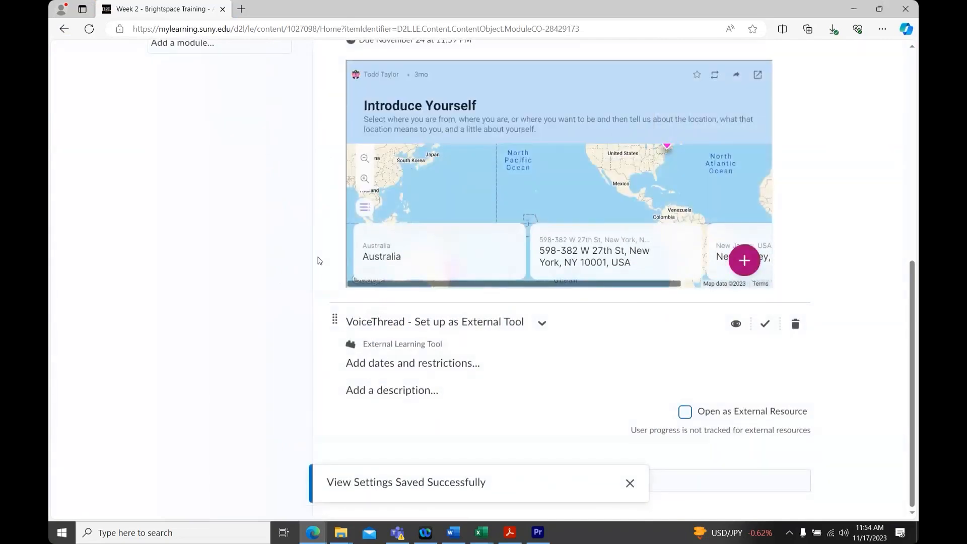
scroll(317, 261, "up", 5)
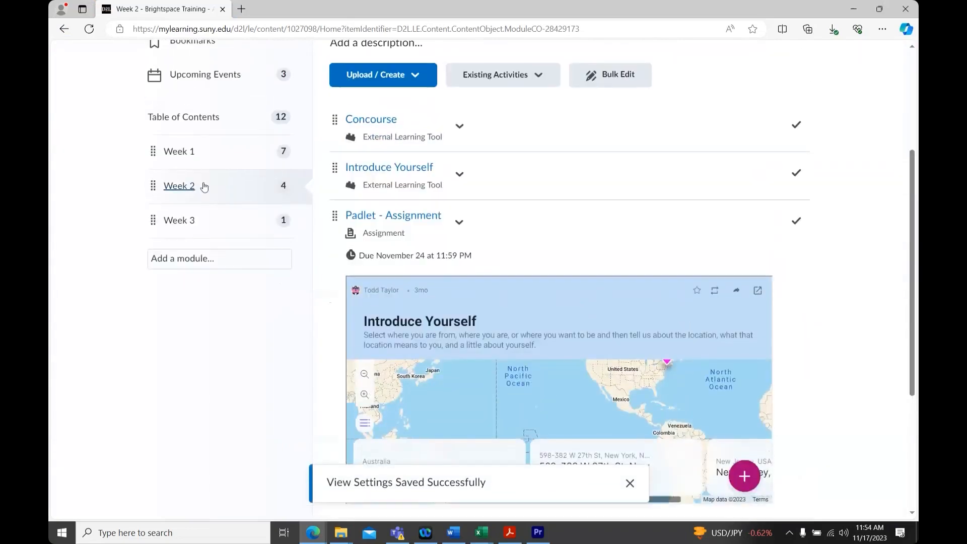
scroll(302, 282, "up", 3)
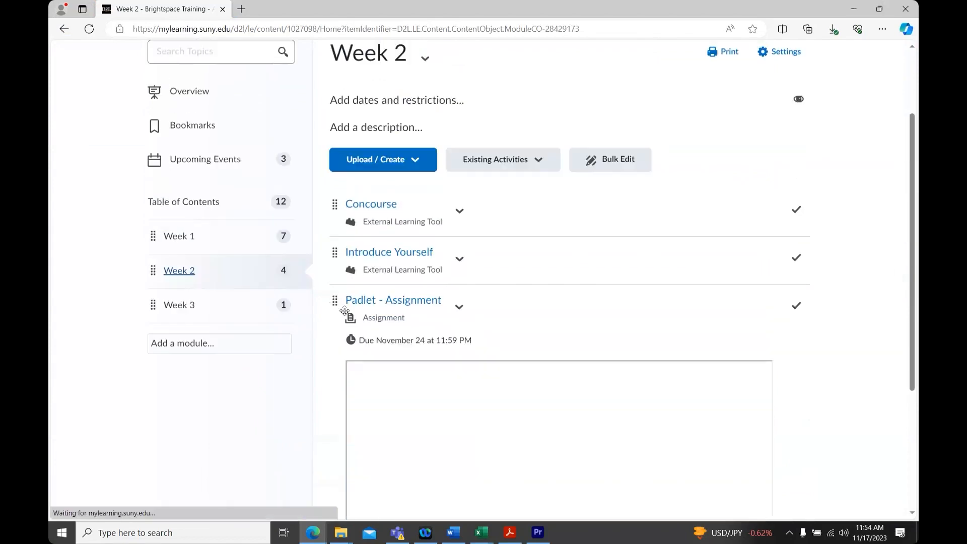
scroll(327, 325, "down", 5)
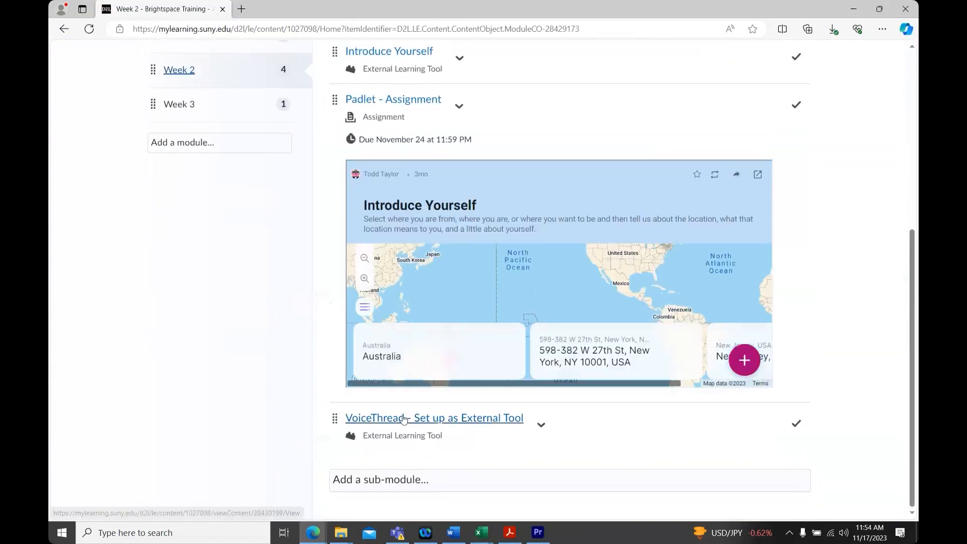